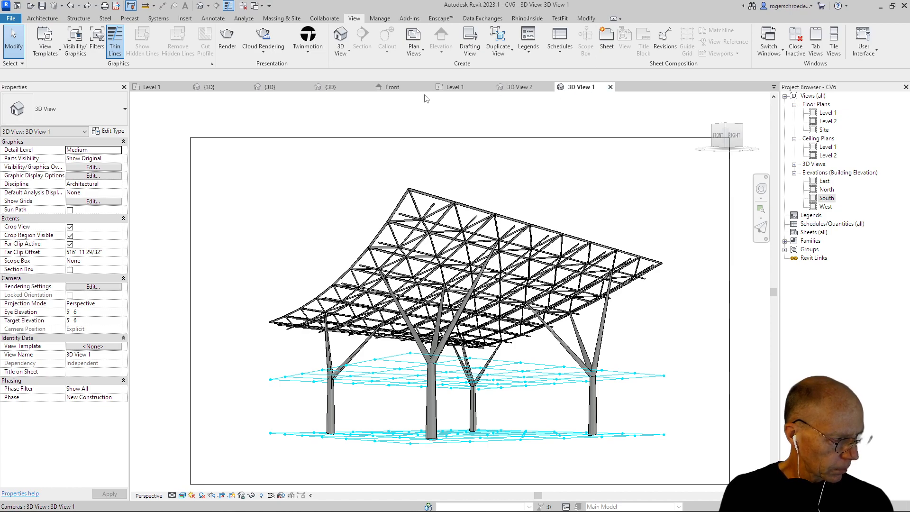
Step: Create a new conceptual mass family from the Mass template
{"action": "left_click", "coordinate": [11, 18]}
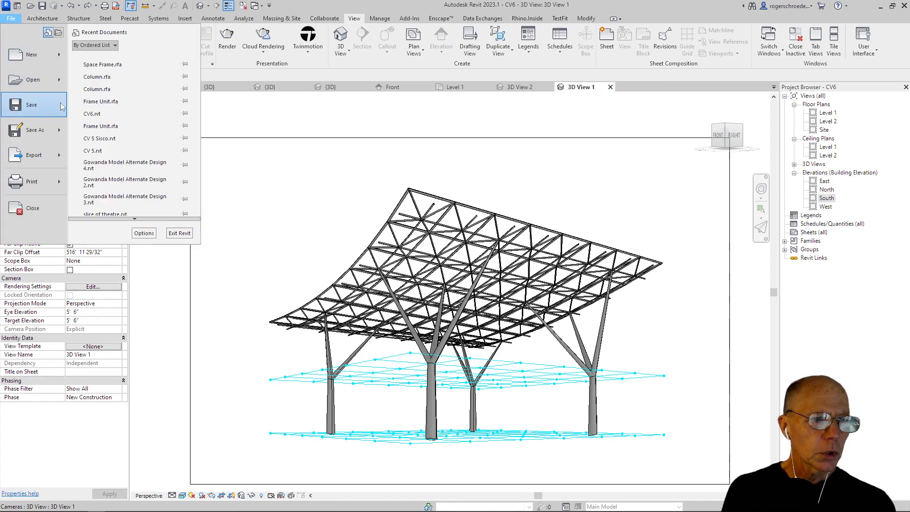
{"action": "mouse_move", "coordinate": [47, 55]}
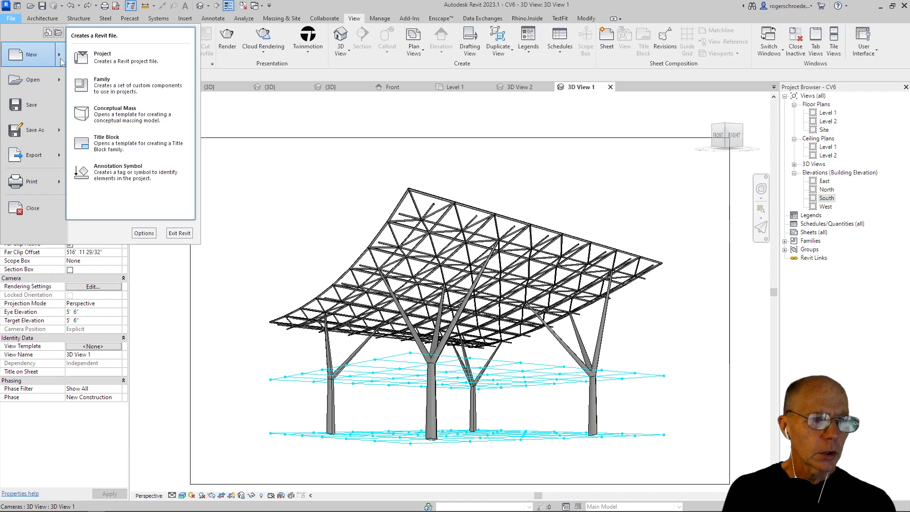
{"action": "left_click", "coordinate": [103, 115]}
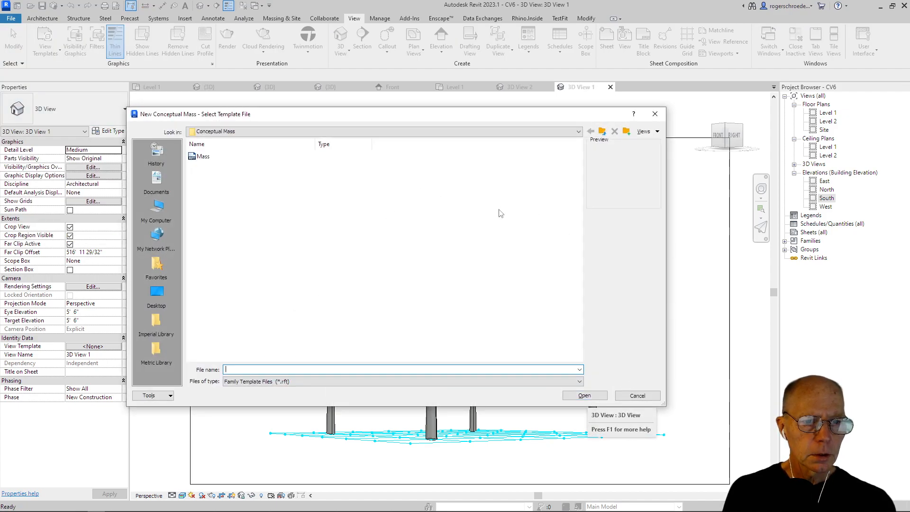
{"action": "left_click", "coordinate": [202, 157]}
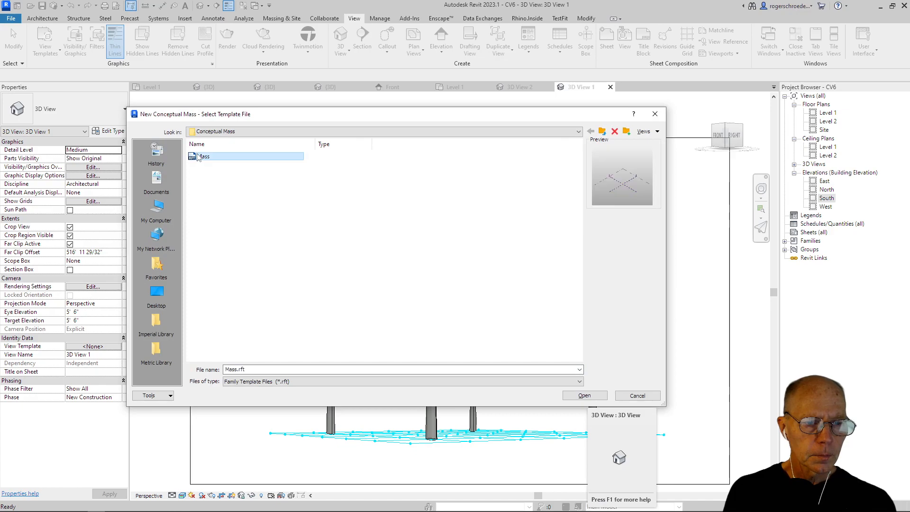
{"action": "left_click", "coordinate": [593, 396]}
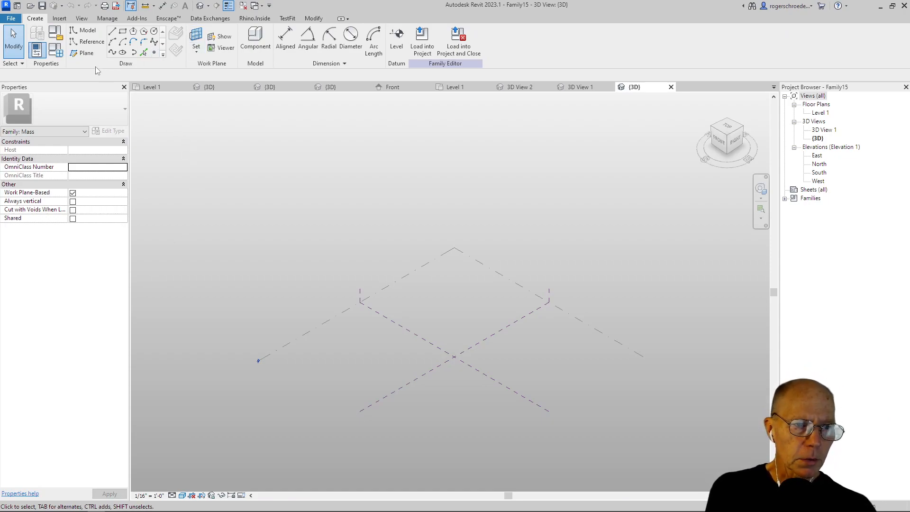
Step: Draw a reference plane parallel to and west of the Center (Left/Right) plane, and set its distance from that plane to 70'
{"action": "left_click", "coordinate": [83, 53]}
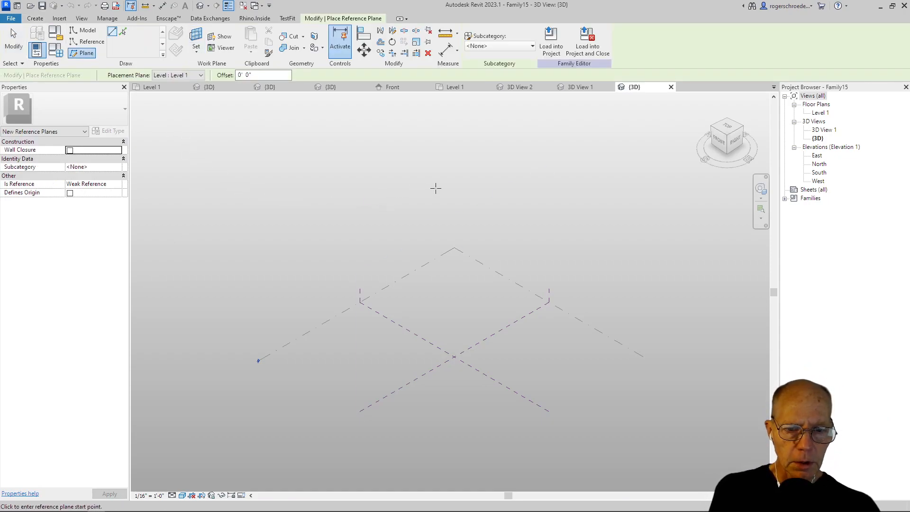
{"action": "left_click", "coordinate": [511, 279]}
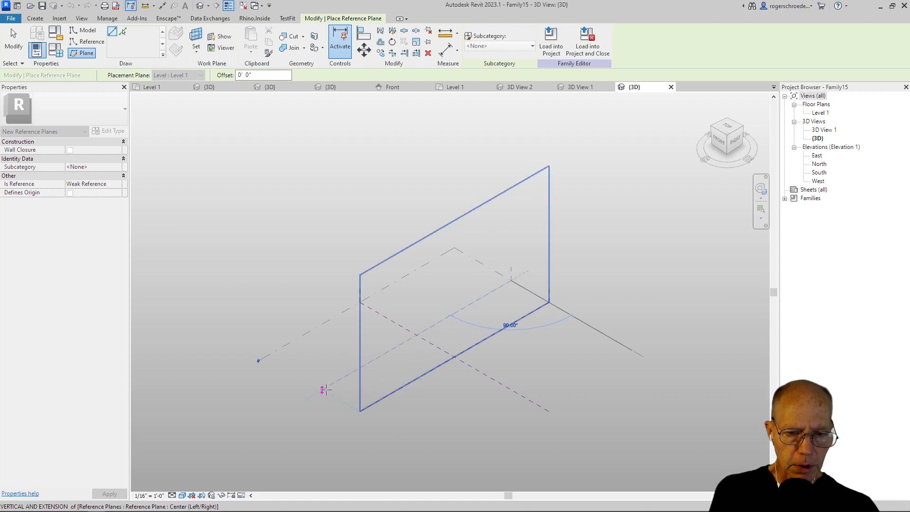
{"action": "left_click", "coordinate": [325, 389]}
{"action": "left_click", "coordinate": [494, 307]}
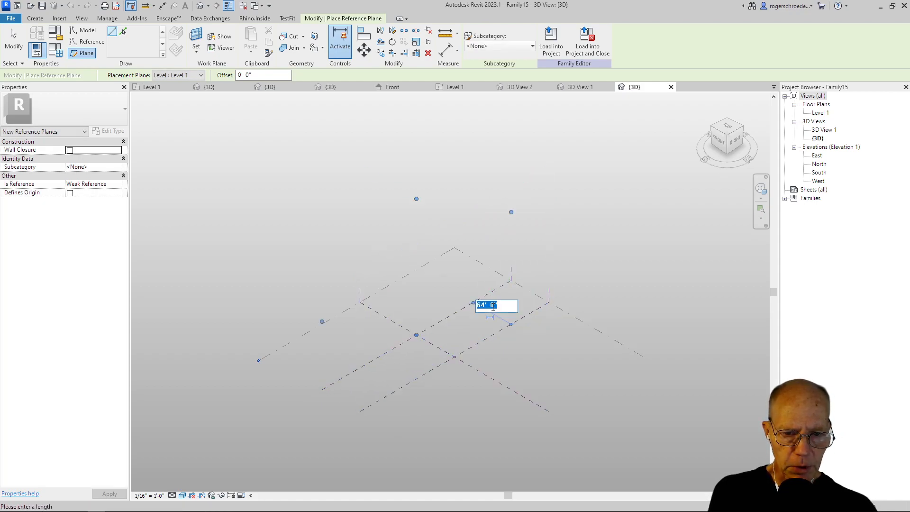
{"action": "type", "text": "70"}
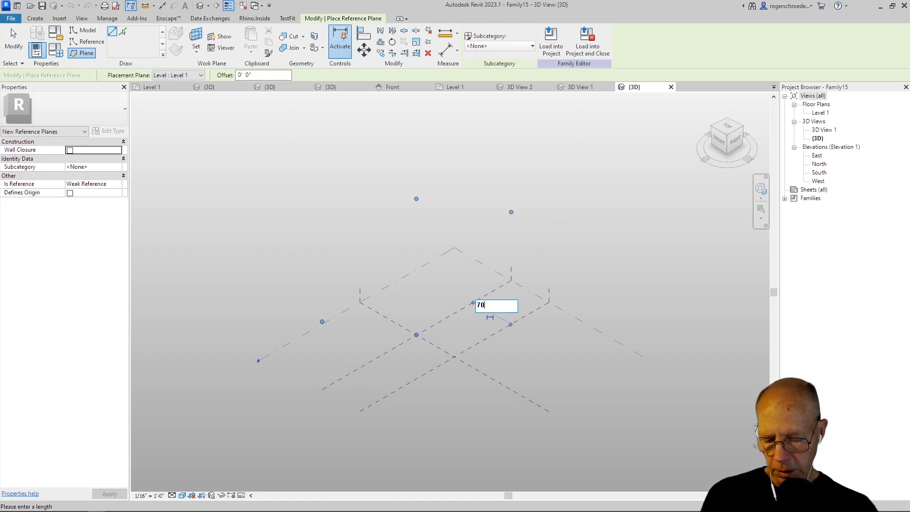
{"action": "type", "text": "'"}
{"action": "key", "text": "Return"}
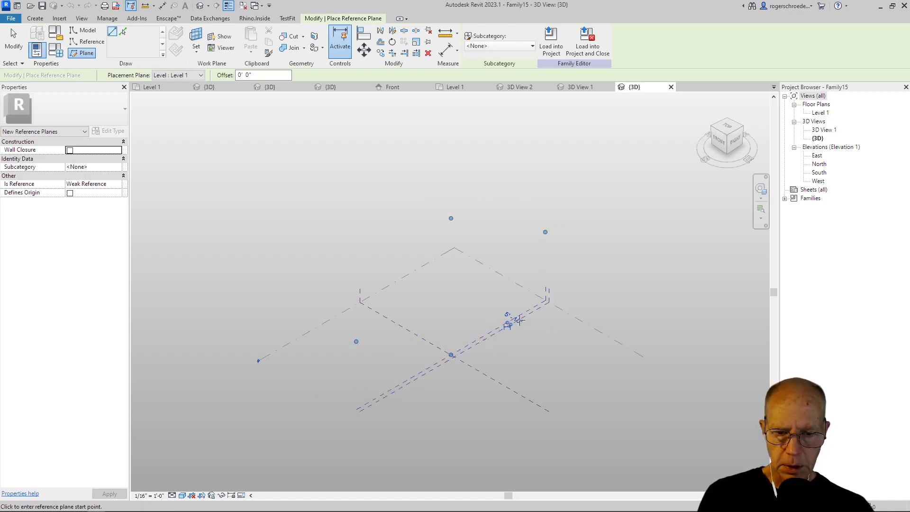
{"action": "left_click", "coordinate": [506, 316]}
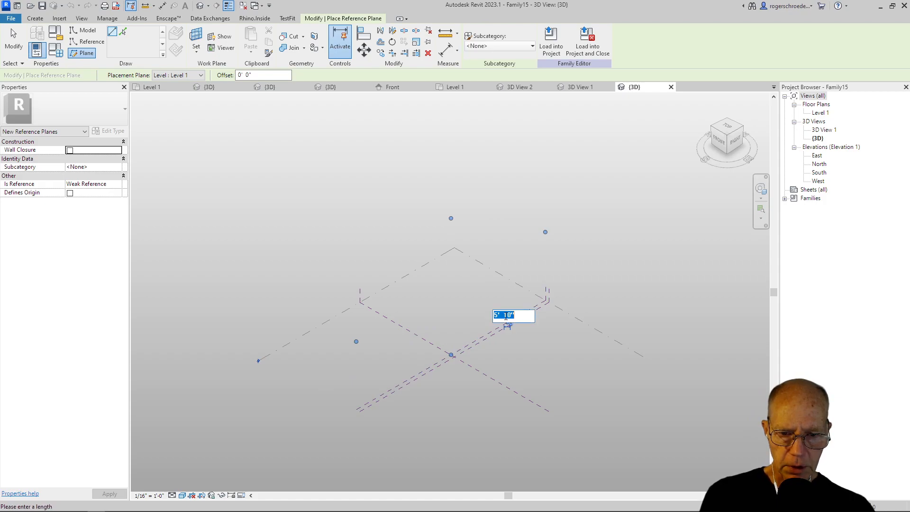
{"action": "type", "text": "70"}
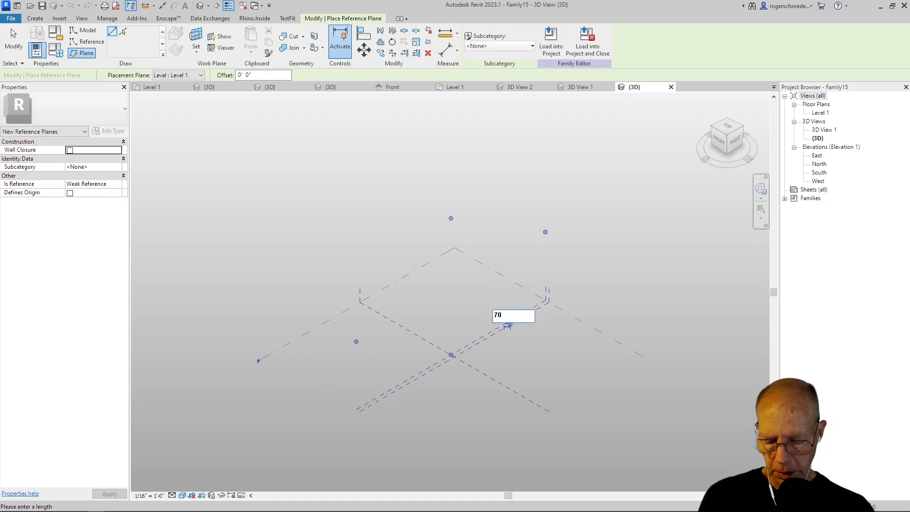
{"action": "type", "text": "'"}
{"action": "key", "text": "Return"}
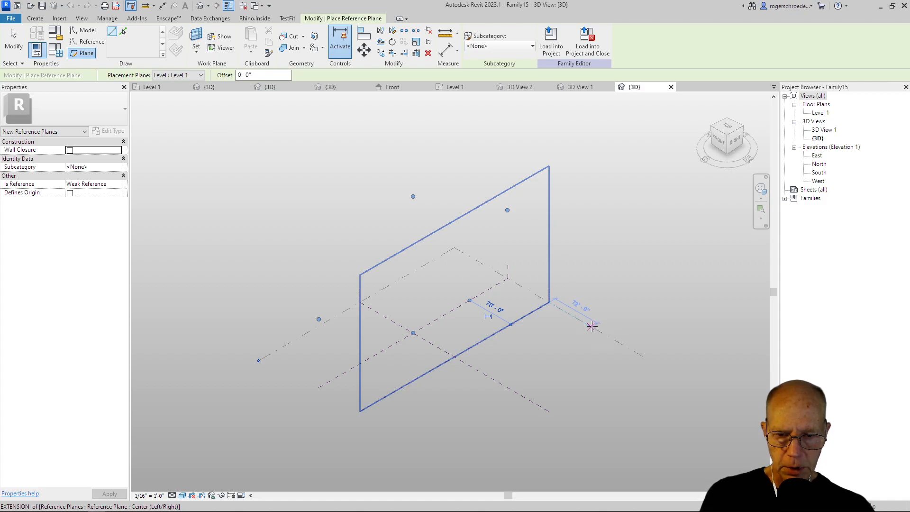
Step: Draw a second parallel reference plane east of the Center (Left/Right) plane and set its distance from that plane to 70'
{"action": "left_click", "coordinate": [592, 327]}
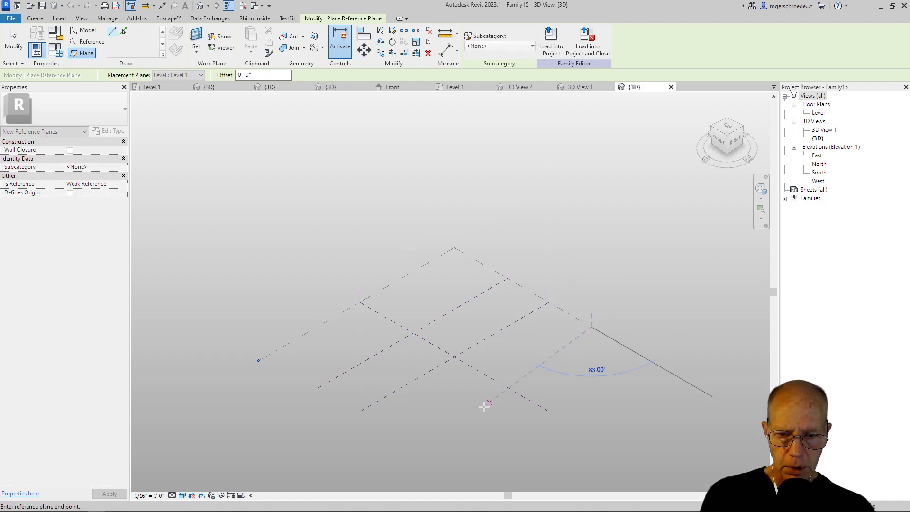
{"action": "left_click", "coordinate": [404, 436]}
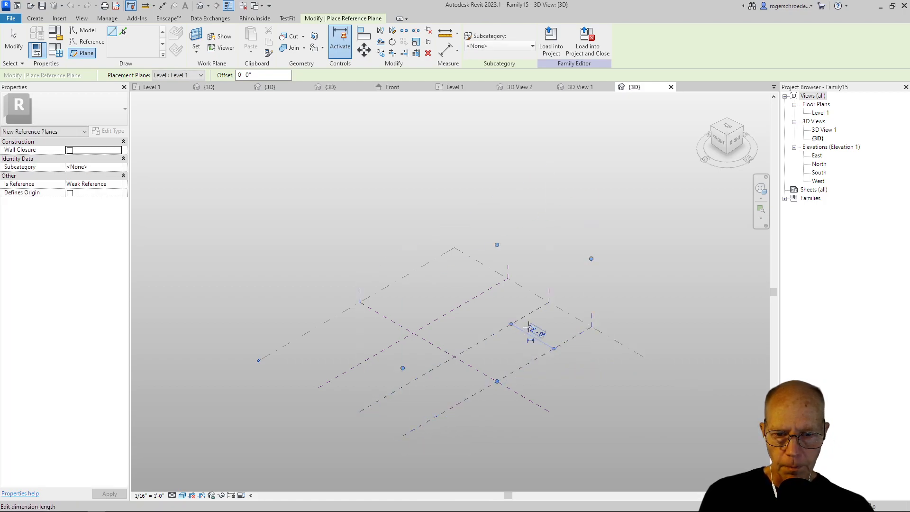
{"action": "left_click", "coordinate": [531, 330]}
{"action": "left_click", "coordinate": [515, 344]}
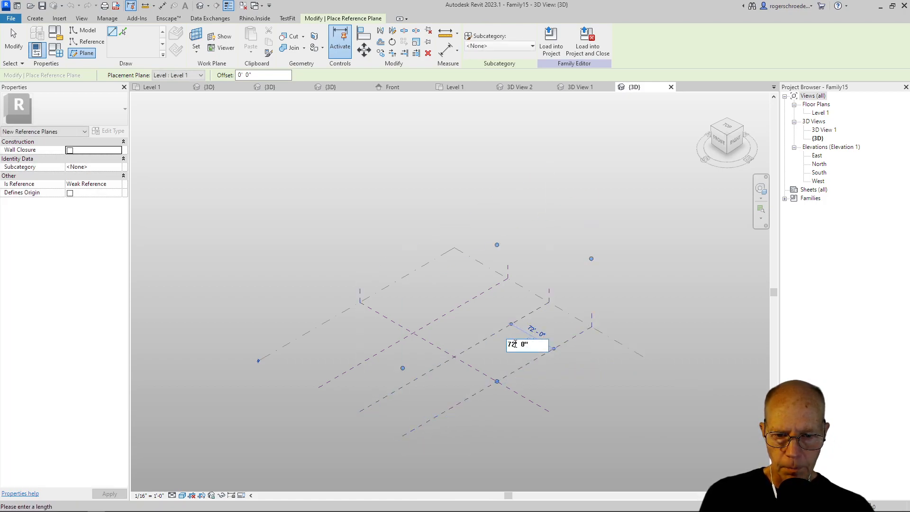
{"action": "type", "text": "70"}
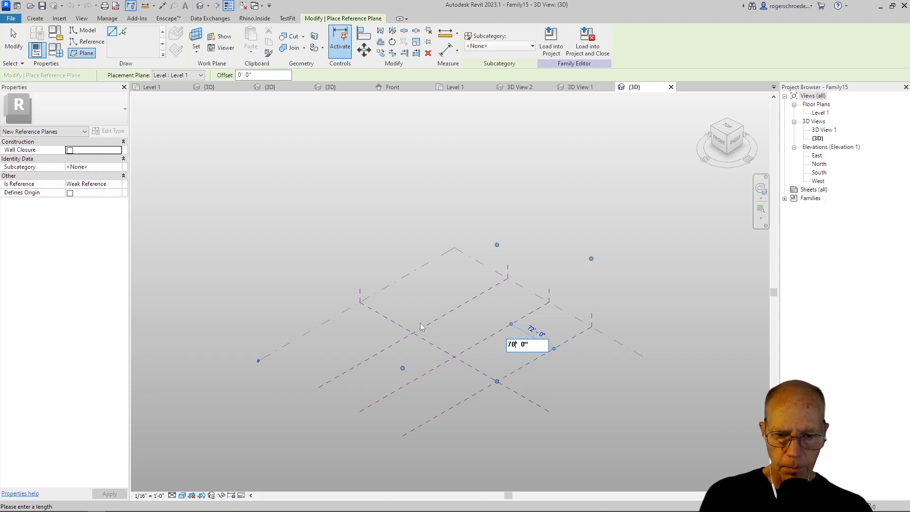
{"action": "key", "text": "Return"}
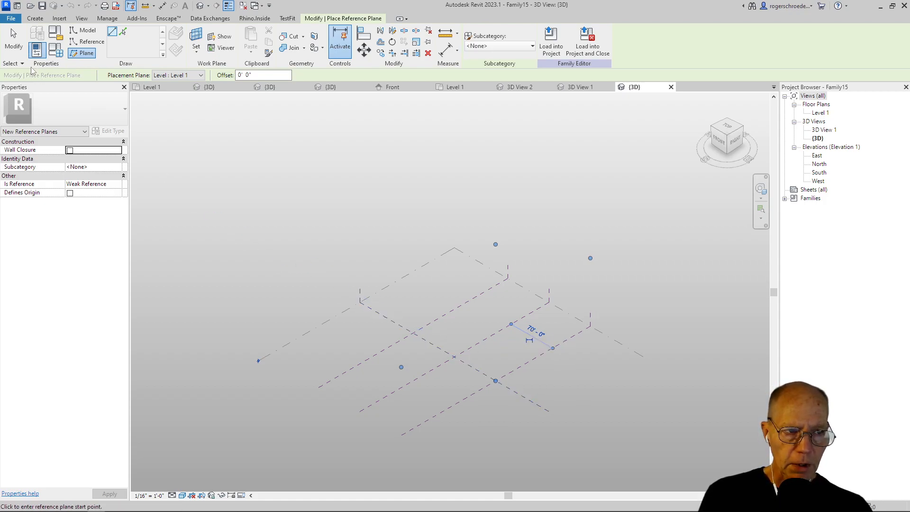
{"action": "left_click", "coordinate": [14, 46]}
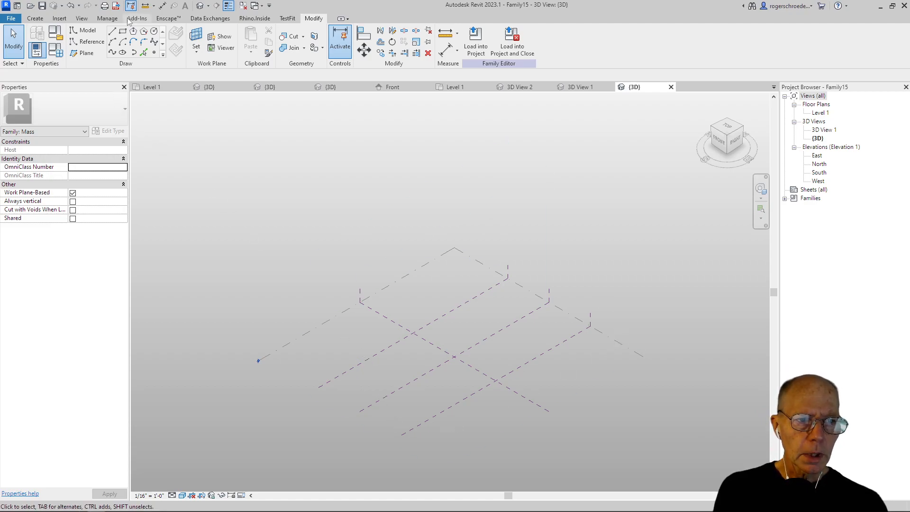
Step: Draw a three-point spline through points on Level 1, arching between the two outer reference planes' crossings with the center front/back plane
{"action": "left_click", "coordinate": [113, 54]}
{"action": "left_click", "coordinate": [194, 51]}
{"action": "left_click", "coordinate": [318, 325]}
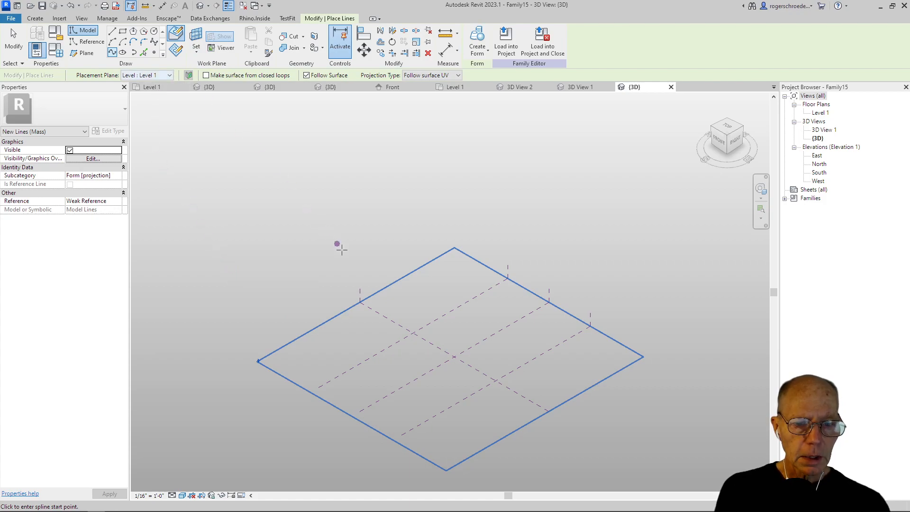
{"action": "left_click", "coordinate": [413, 335]}
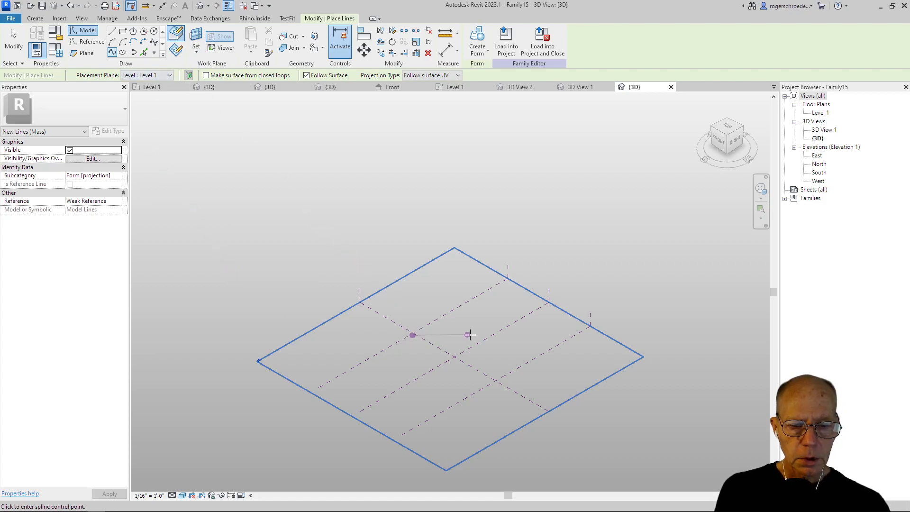
{"action": "left_click", "coordinate": [481, 340]}
{"action": "left_click", "coordinate": [498, 383]}
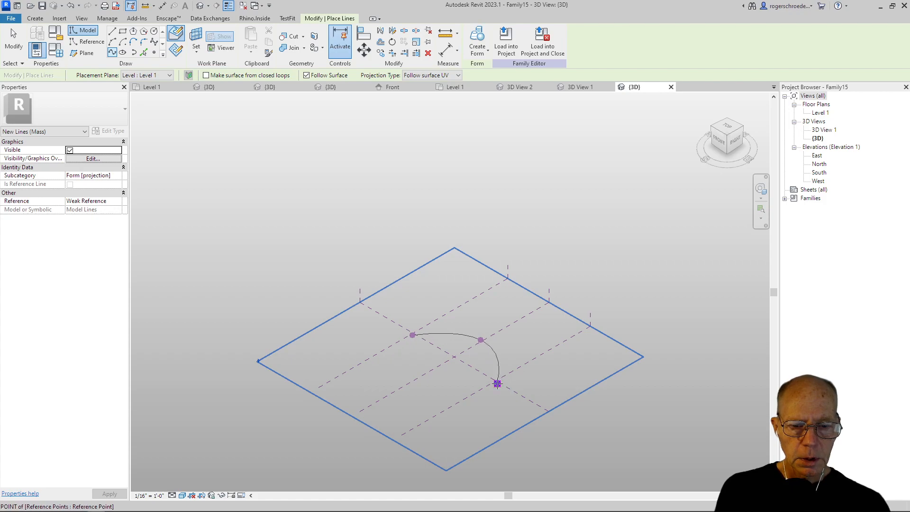
{"action": "left_click", "coordinate": [13, 42]}
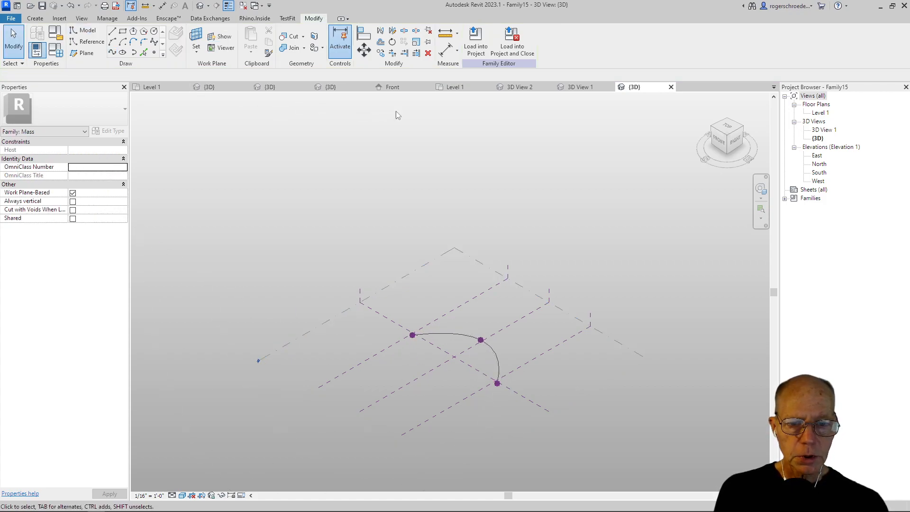
Step: In the top view, move both spline end points exactly onto the intersections of the outer planes with the center front/back plane
{"action": "left_click", "coordinate": [724, 125]}
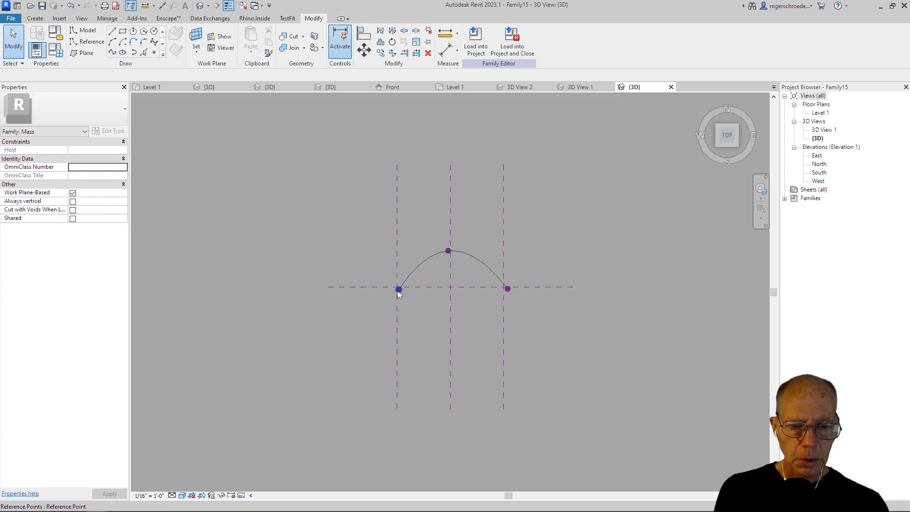
{"action": "left_click", "coordinate": [399, 289]}
{"action": "left_click_drag", "start_coordinate": [419, 292], "coordinate": [381, 271]}
{"action": "scroll", "coordinate": [415, 298], "scroll_direction": "up", "scroll_amount": 2}
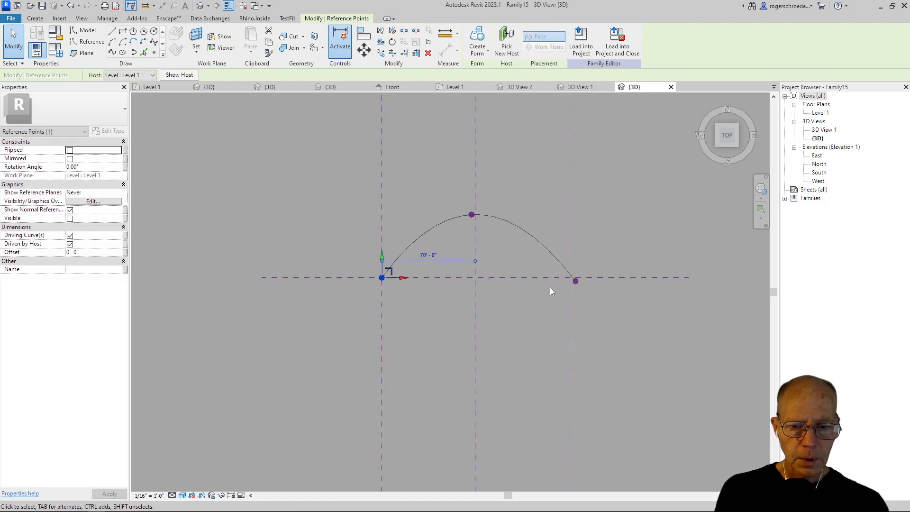
{"action": "left_click", "coordinate": [575, 282]}
{"action": "left_click_drag", "start_coordinate": [577, 282], "coordinate": [569, 261]}
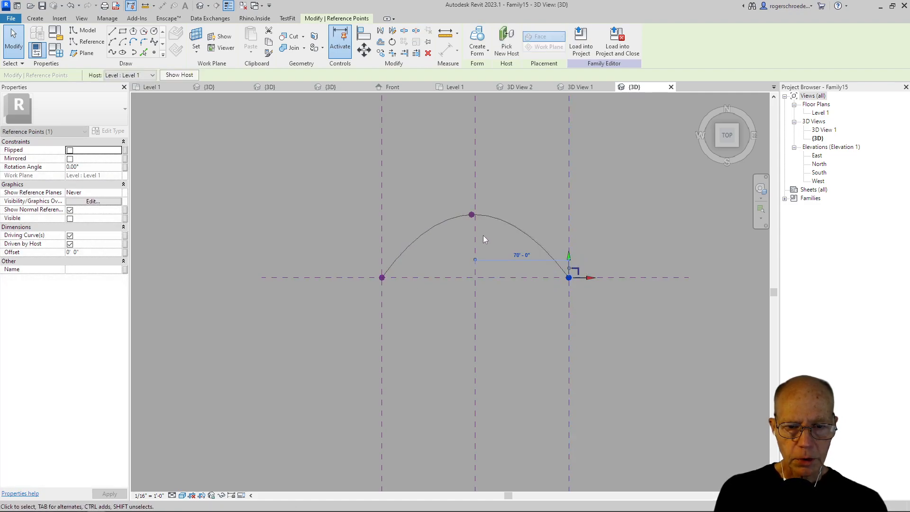
Step: Flatten the arch by moving the spline's middle point closer to the center front/back plane
{"action": "left_click", "coordinate": [471, 216]}
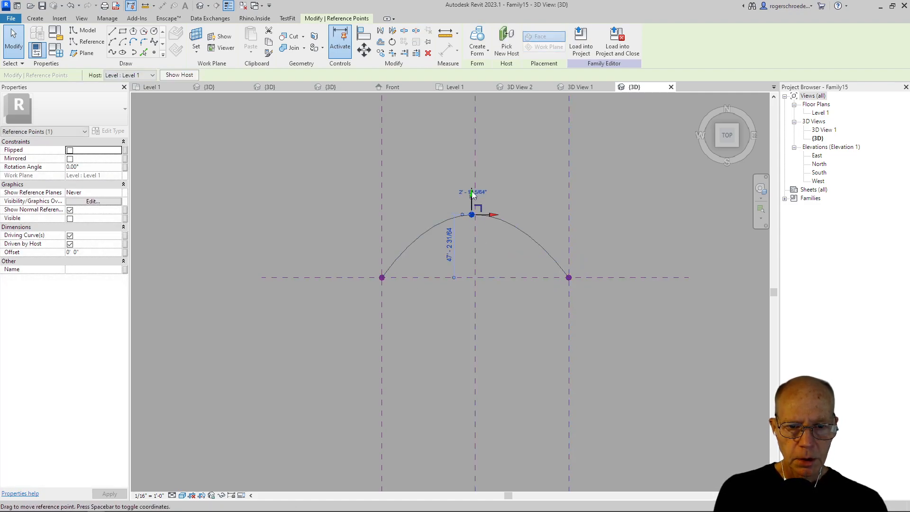
{"action": "left_click_drag", "start_coordinate": [472, 194], "coordinate": [471, 232]}
{"action": "left_click", "coordinate": [335, 256]}
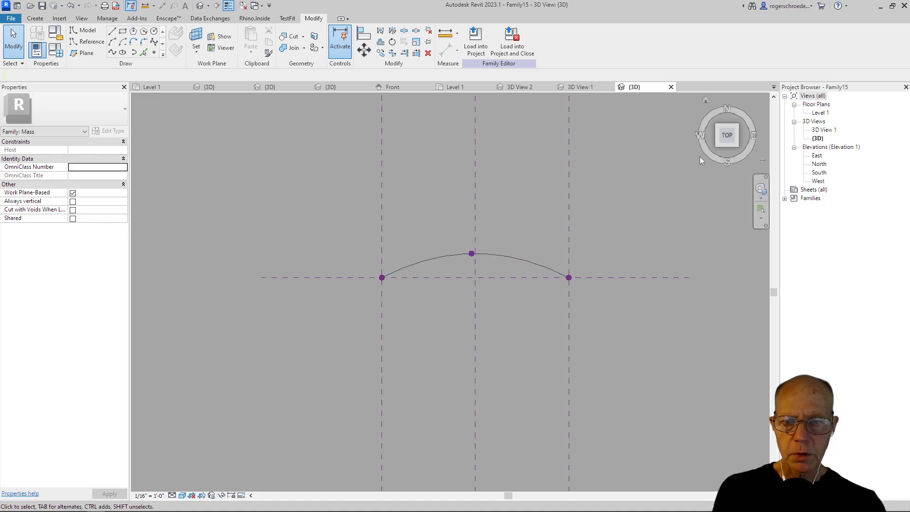
Step: In the South elevation, copy the spline vertically to about 52' above Level 1
{"action": "left_click", "coordinate": [819, 173]}
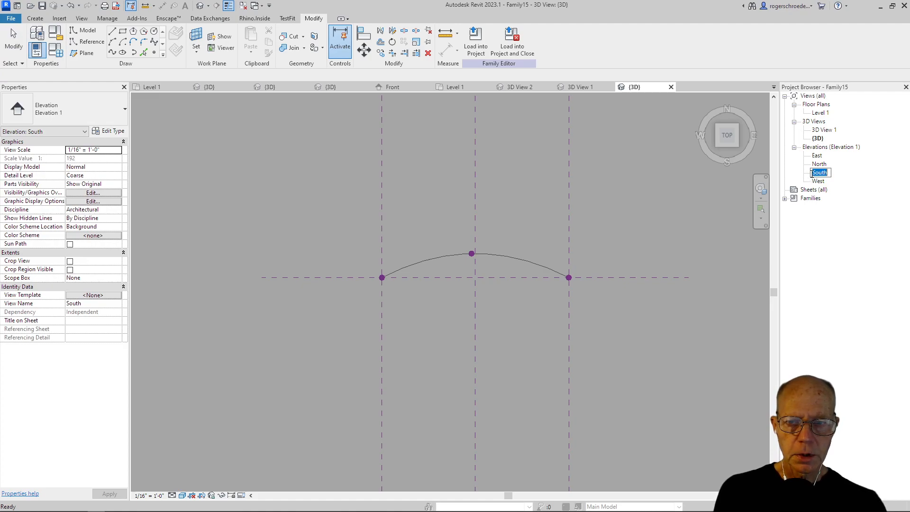
{"action": "double_click", "coordinate": [818, 173]}
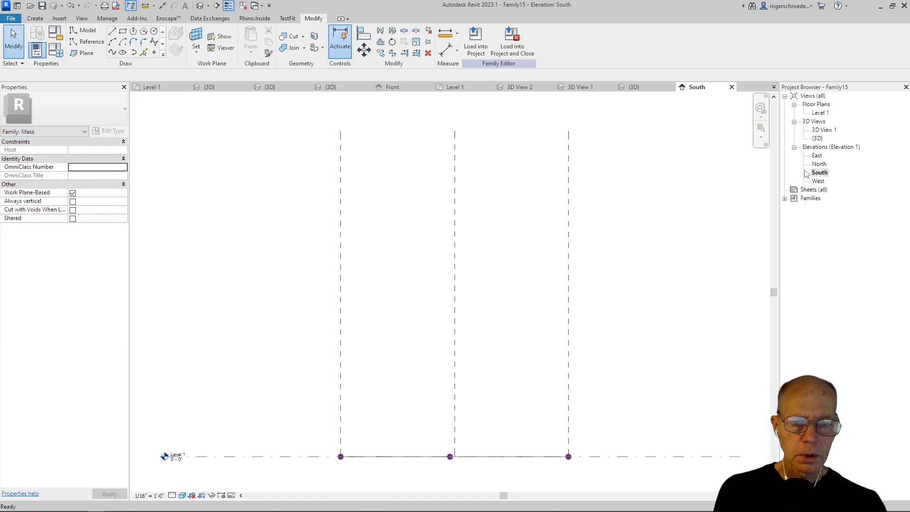
{"action": "left_click", "coordinate": [408, 457]}
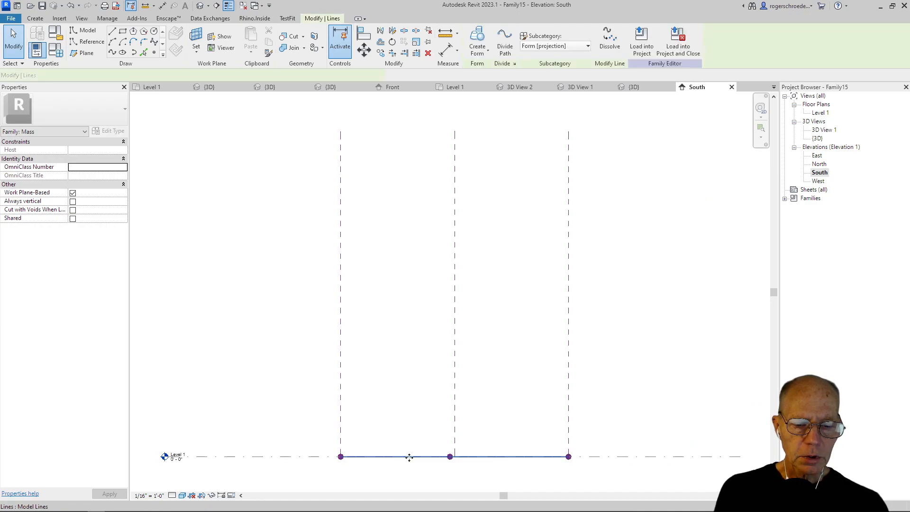
{"action": "left_click", "coordinate": [381, 52]}
{"action": "left_click", "coordinate": [395, 457]}
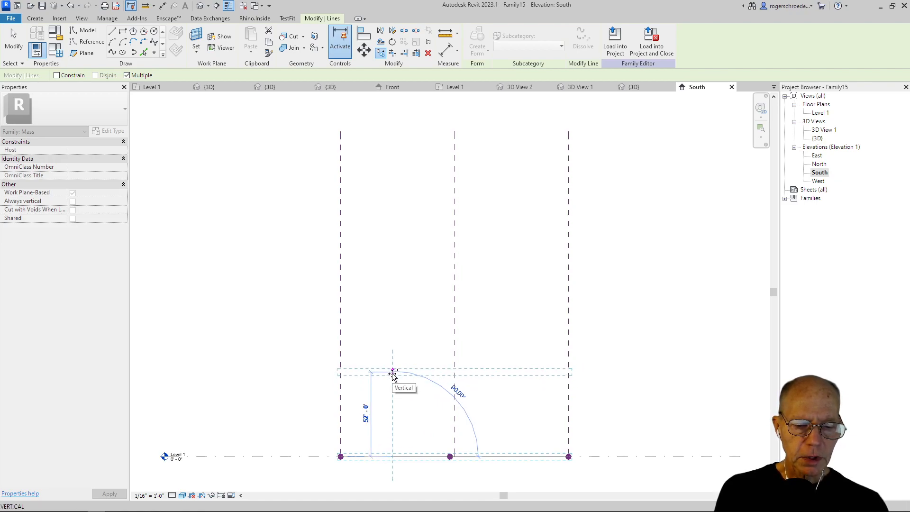
{"action": "left_click", "coordinate": [393, 374]}
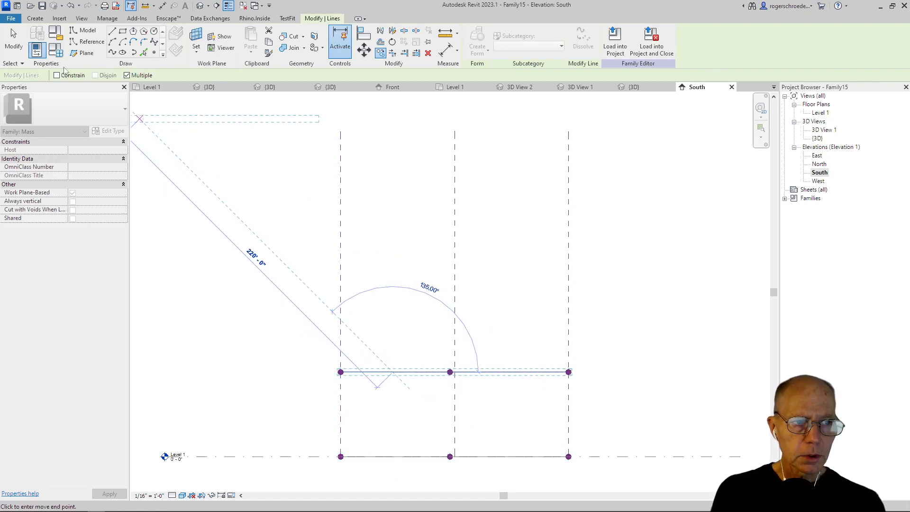
{"action": "left_click", "coordinate": [13, 42]}
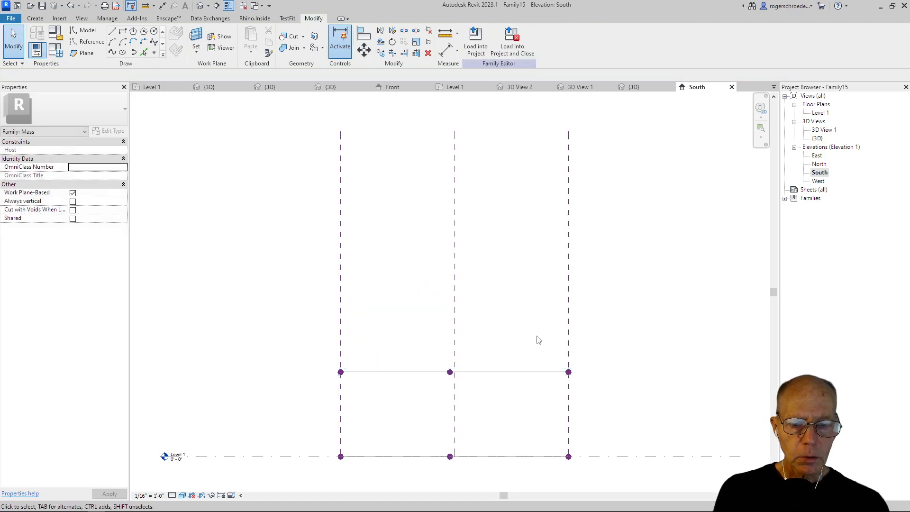
Step: Raise the upper spline's east end point to about 65' 7" above Level 1 and lower its middle point slightly to curve it
{"action": "left_click", "coordinate": [569, 372]}
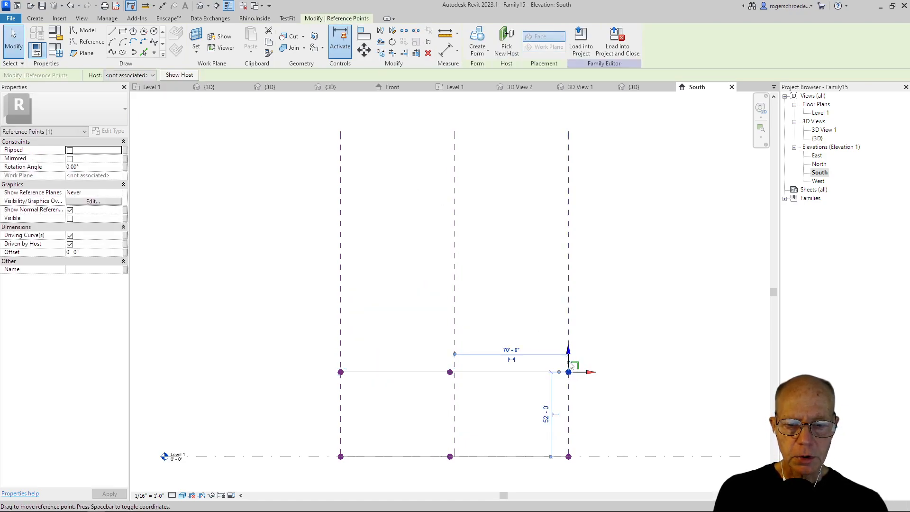
{"action": "left_click_drag", "start_coordinate": [570, 354], "coordinate": [570, 332]}
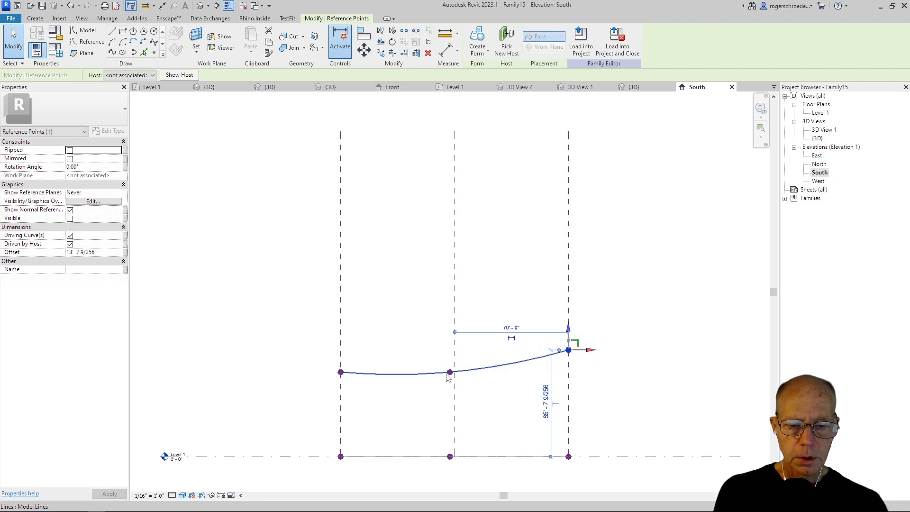
{"action": "key", "text": "Escape"}
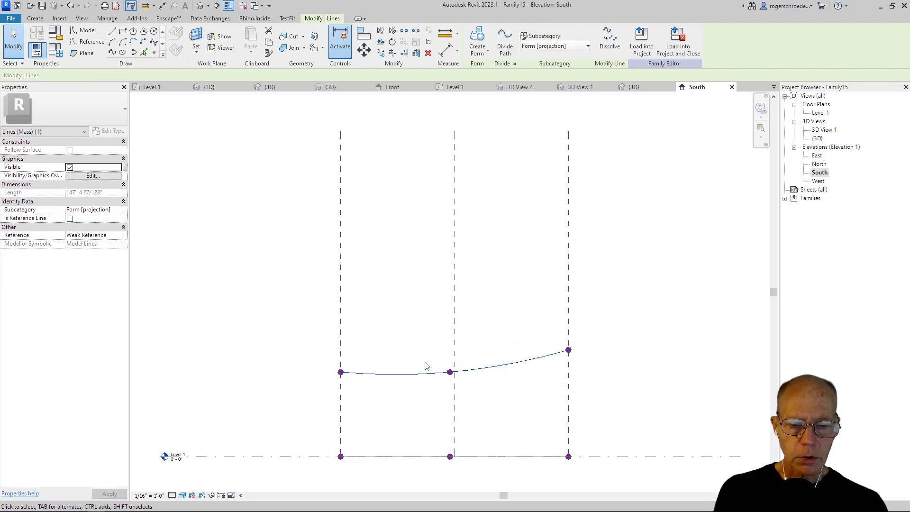
{"action": "left_click", "coordinate": [450, 373]}
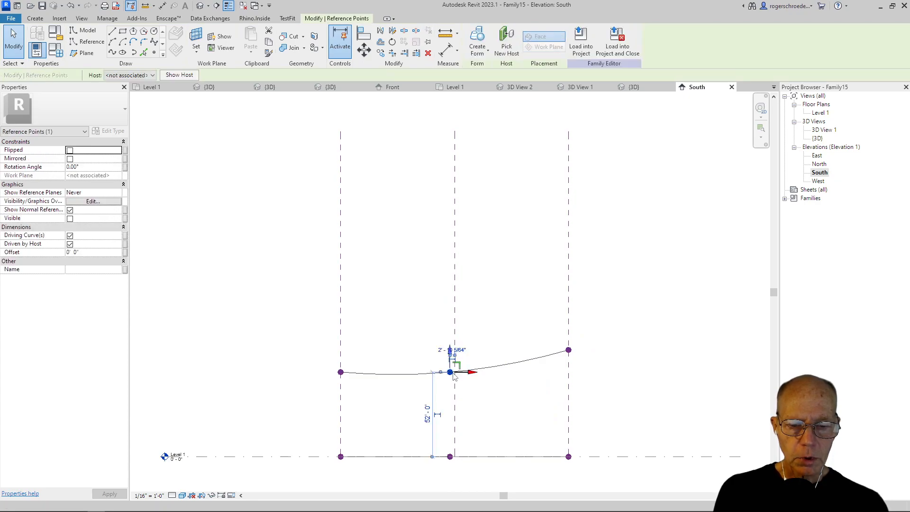
{"action": "left_click_drag", "start_coordinate": [453, 361], "coordinate": [452, 369]}
{"action": "key", "text": "Escape"}
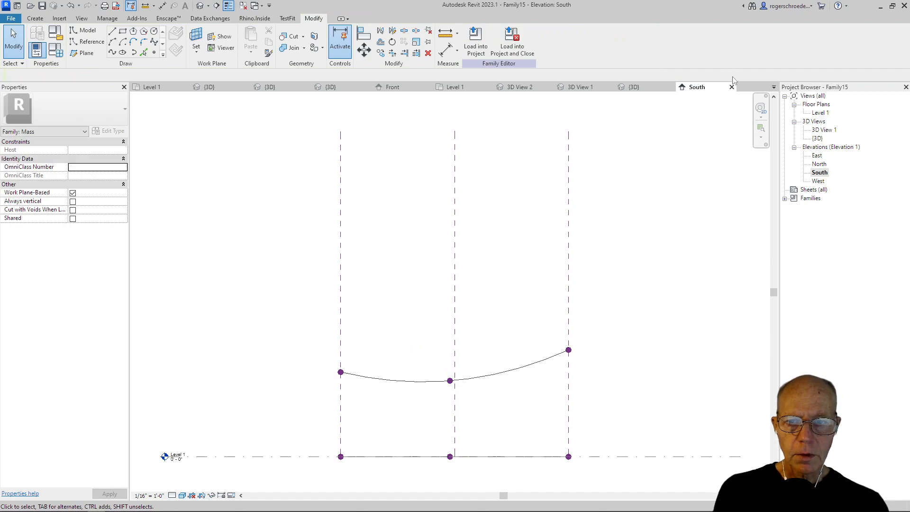
Step: In the 3D view, create a surface form between the lower and upper splines
{"action": "left_click", "coordinate": [636, 87]}
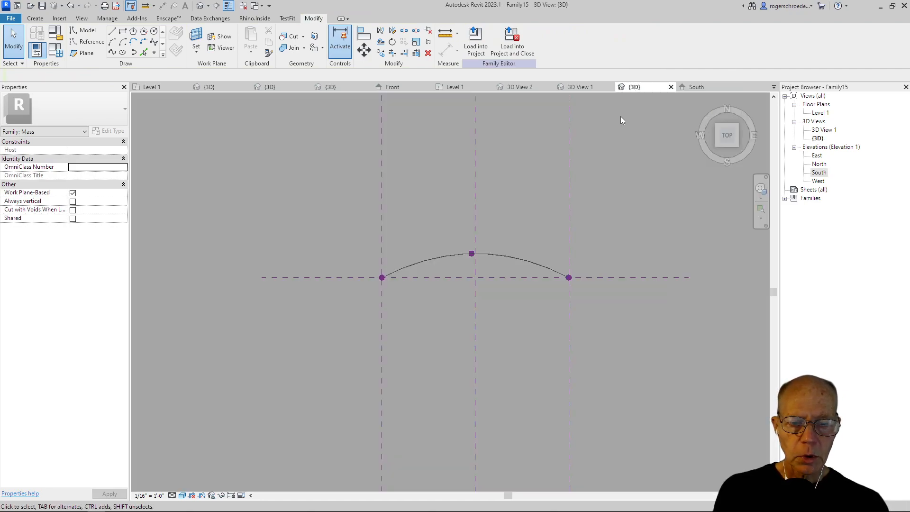
{"action": "left_click", "coordinate": [718, 129]}
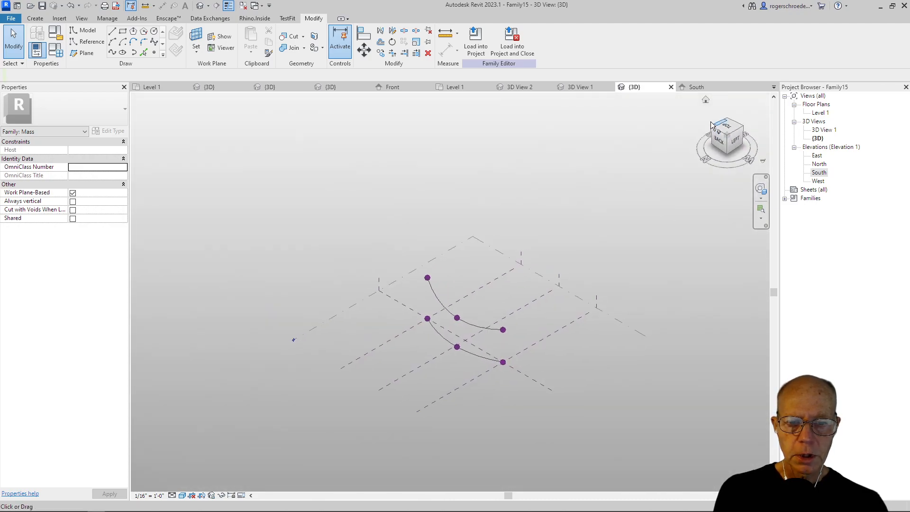
{"action": "left_click", "coordinate": [726, 123]}
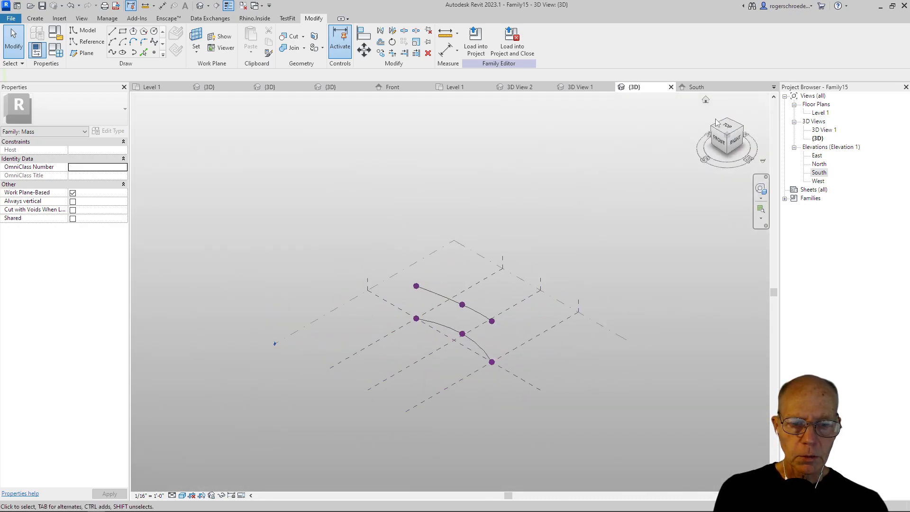
{"action": "left_click", "coordinate": [439, 302]}
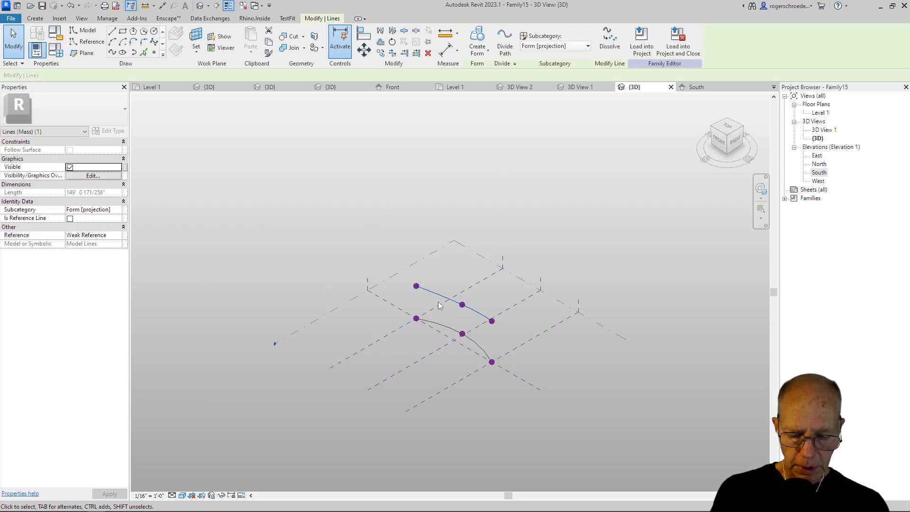
{"action": "left_click", "coordinate": [441, 330], "text": "ctrl"}
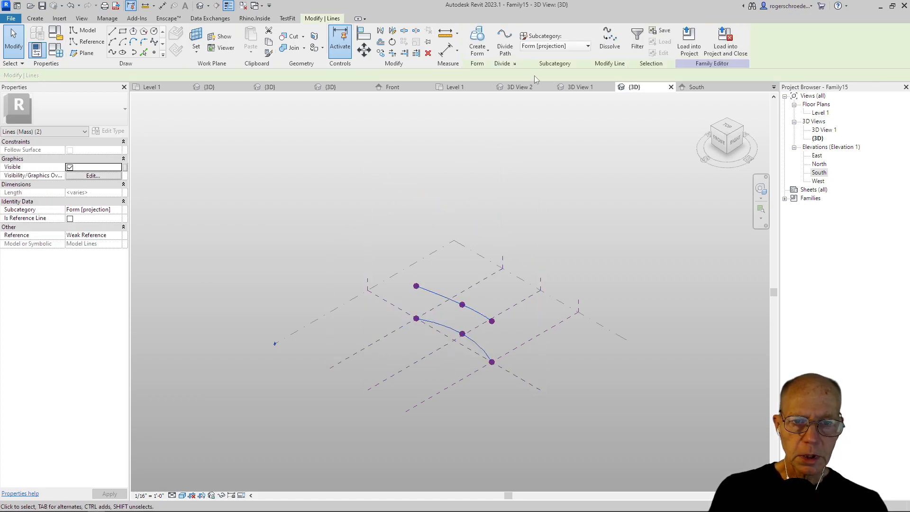
{"action": "left_click", "coordinate": [476, 55]}
{"action": "left_click", "coordinate": [470, 75]}
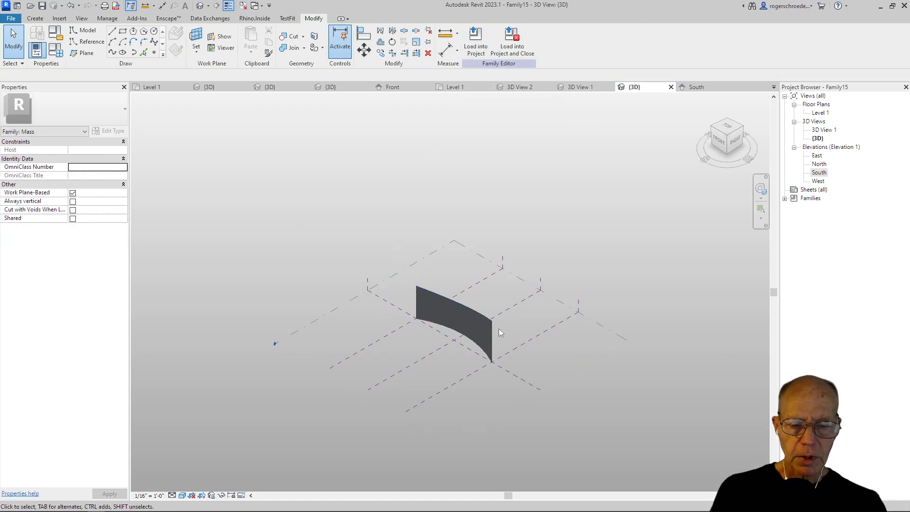
{"action": "middle_click_drag", "start_coordinate": [447, 425], "coordinate": [455, 362], "text": "shift"}
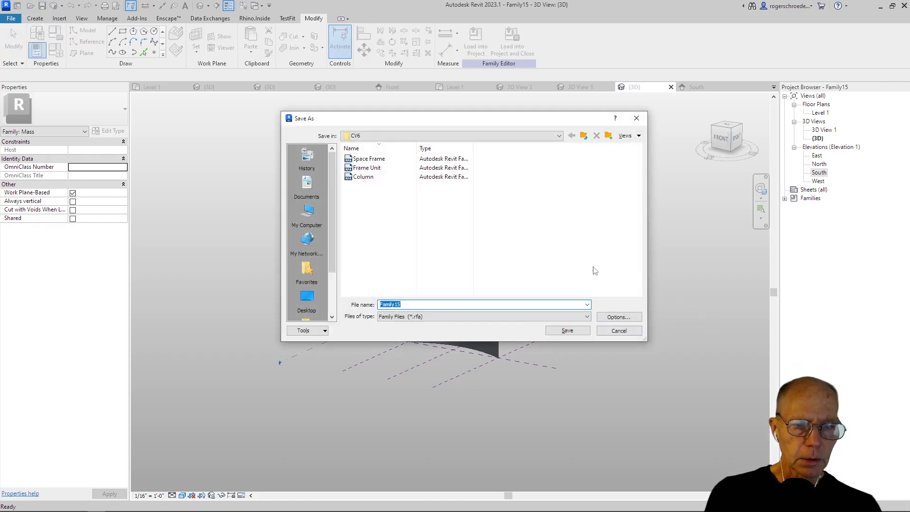
Step: Save the family as Curved Wall in the CV6 folder
{"action": "type", "text": "C"}
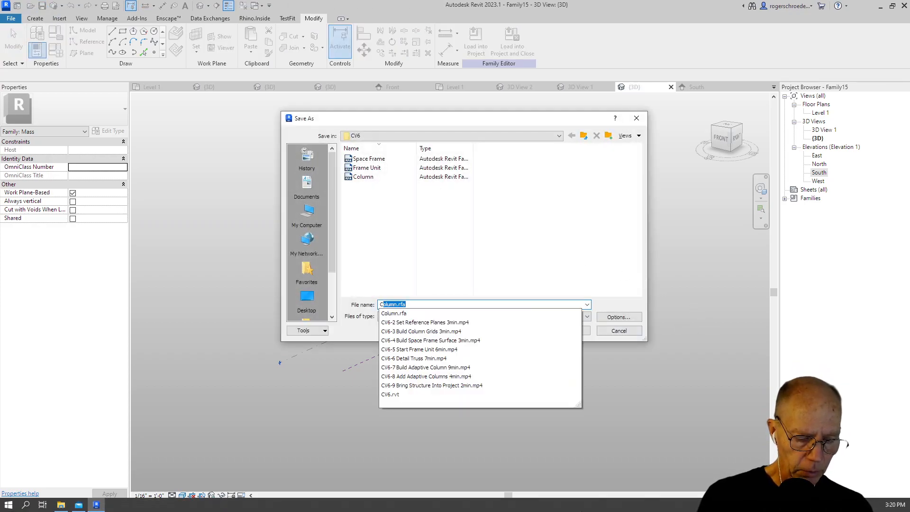
{"action": "type", "text": "urved Wall"}
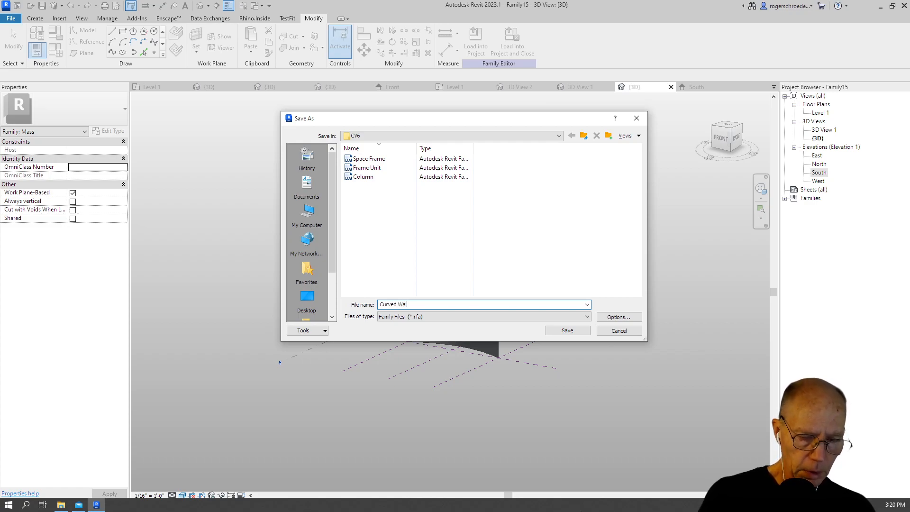
{"action": "left_click", "coordinate": [556, 331]}
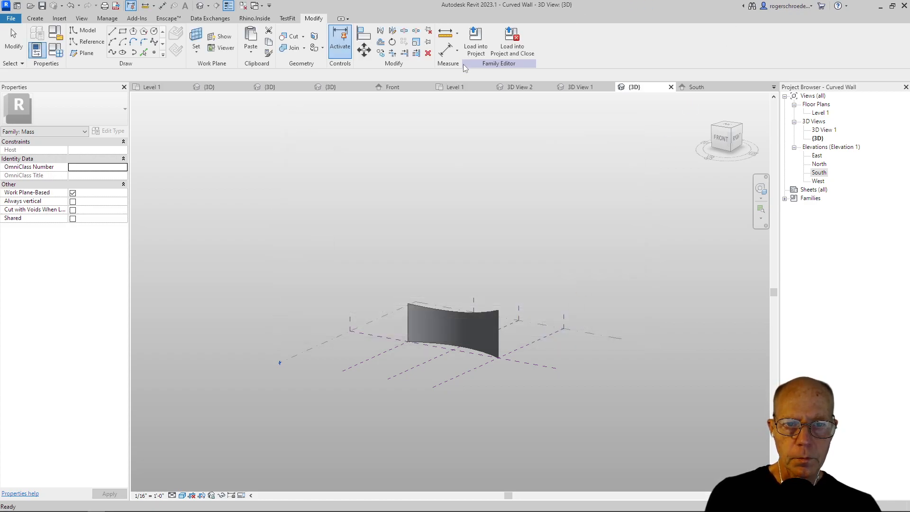
Step: Load the Curved Wall family into CV6.rvt and place one instance on Level 1 just north of the column grid
{"action": "left_click", "coordinate": [475, 40]}
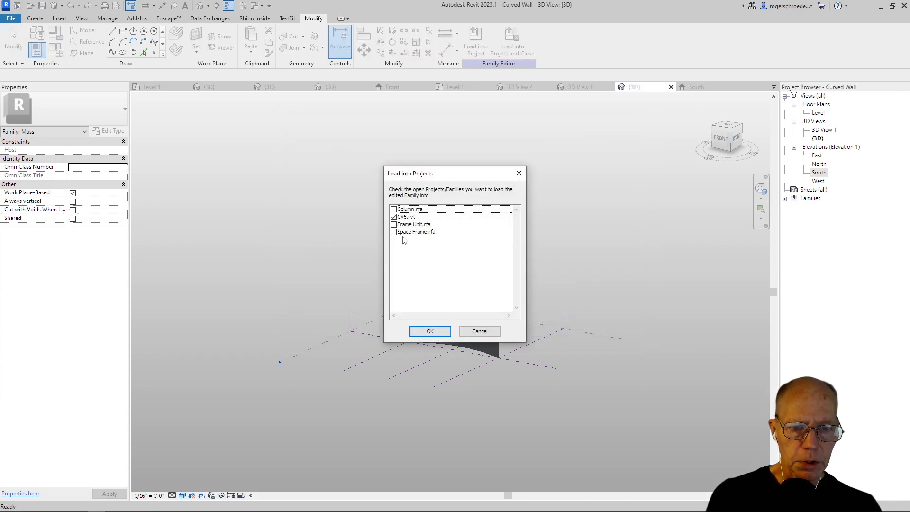
{"action": "left_click", "coordinate": [430, 330]}
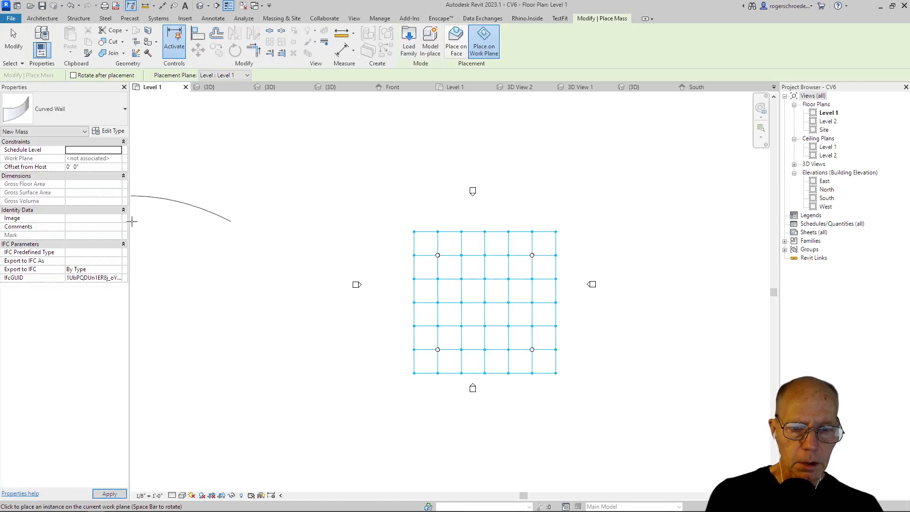
{"action": "left_click", "coordinate": [486, 219]}
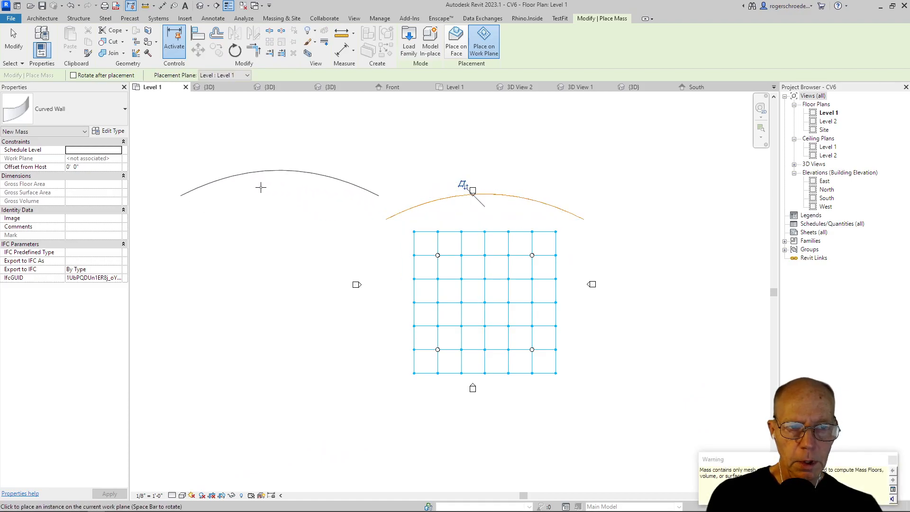
{"action": "left_click", "coordinate": [13, 38]}
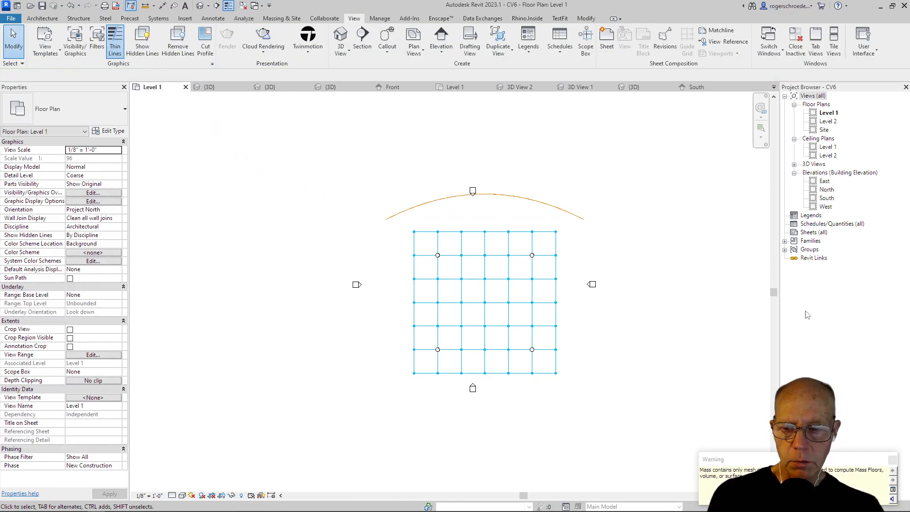
{"action": "left_click", "coordinate": [893, 460]}
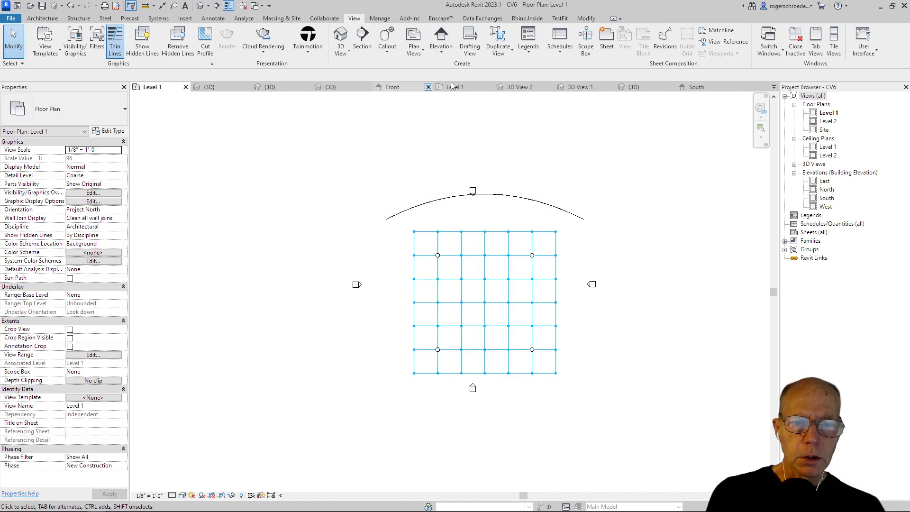
Step: In the project's perspective 3D View 1, widen the crop region past the curved wall's outer end and trim its opposite side slightly
{"action": "left_click", "coordinate": [521, 87]}
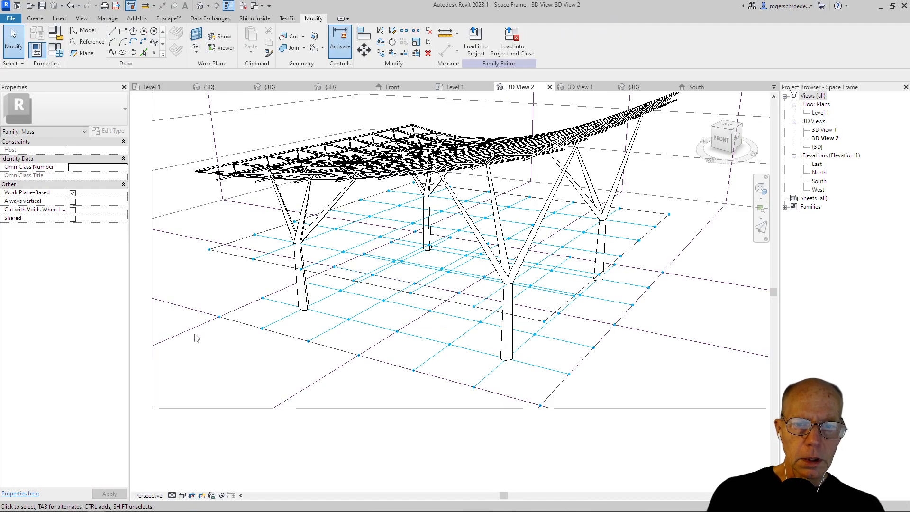
{"action": "left_click", "coordinate": [580, 87]}
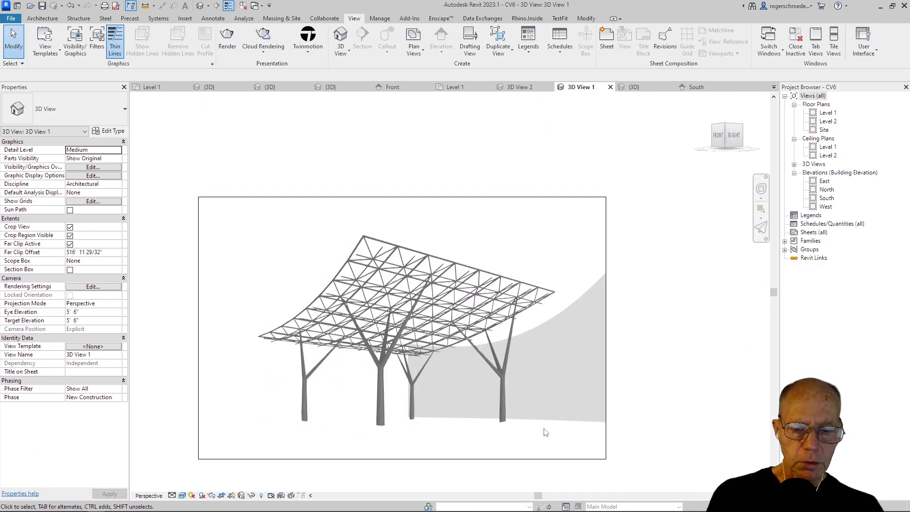
{"action": "left_click", "coordinate": [558, 459]}
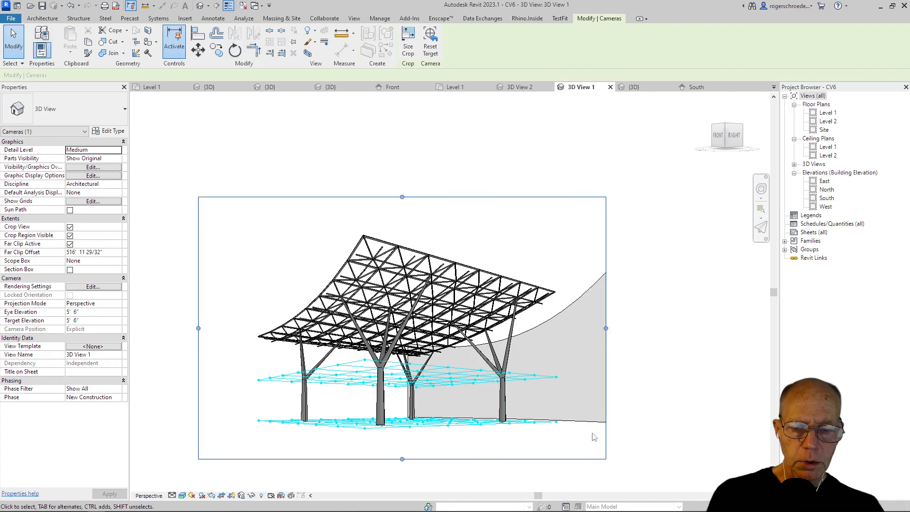
{"action": "left_click_drag", "start_coordinate": [606, 328], "coordinate": [679, 328]}
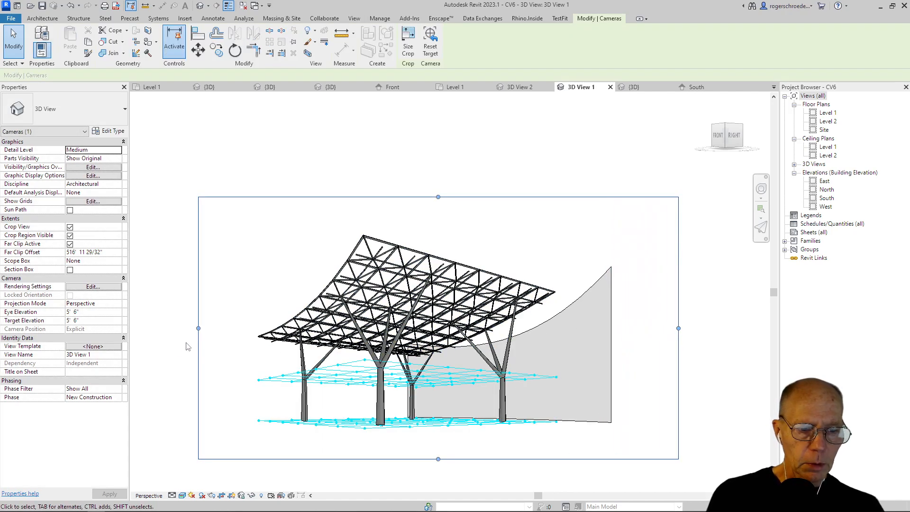
{"action": "left_click_drag", "start_coordinate": [199, 328], "coordinate": [214, 328]}
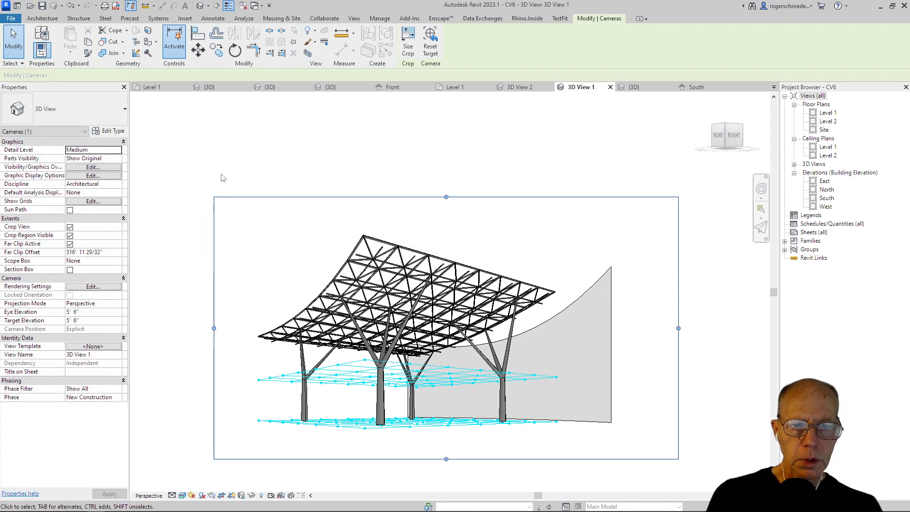
{"action": "left_click", "coordinate": [346, 128]}
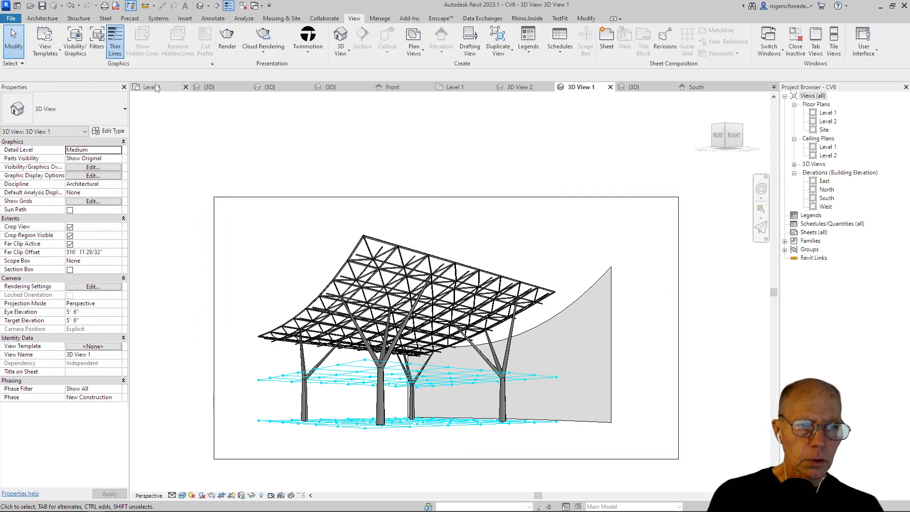
Step: Close the project's Level 1 plan view and the Space Frame family, saving the family's changes
{"action": "left_click", "coordinate": [156, 88]}
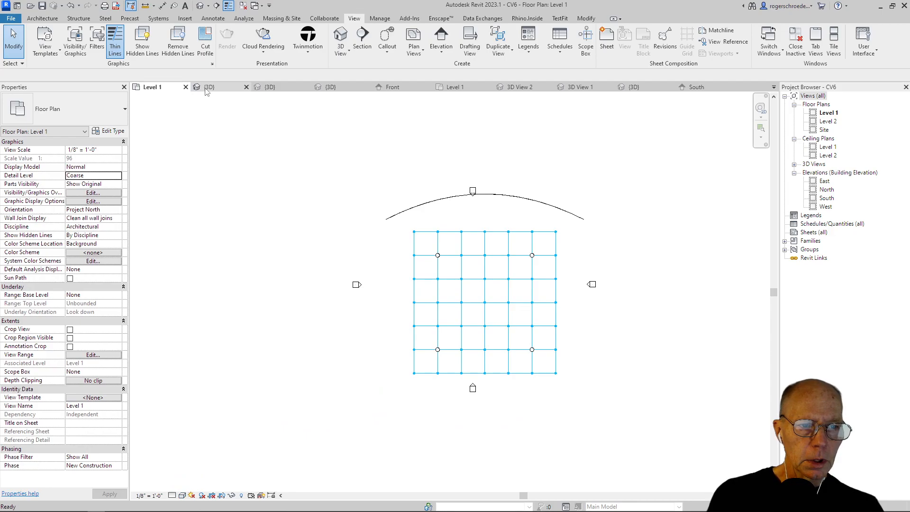
{"action": "left_click", "coordinate": [186, 87]}
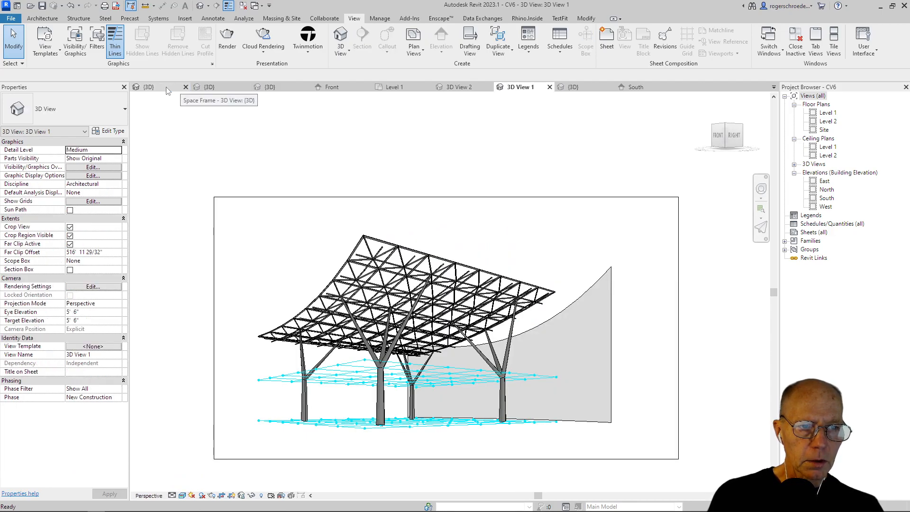
{"action": "left_click", "coordinate": [168, 88]}
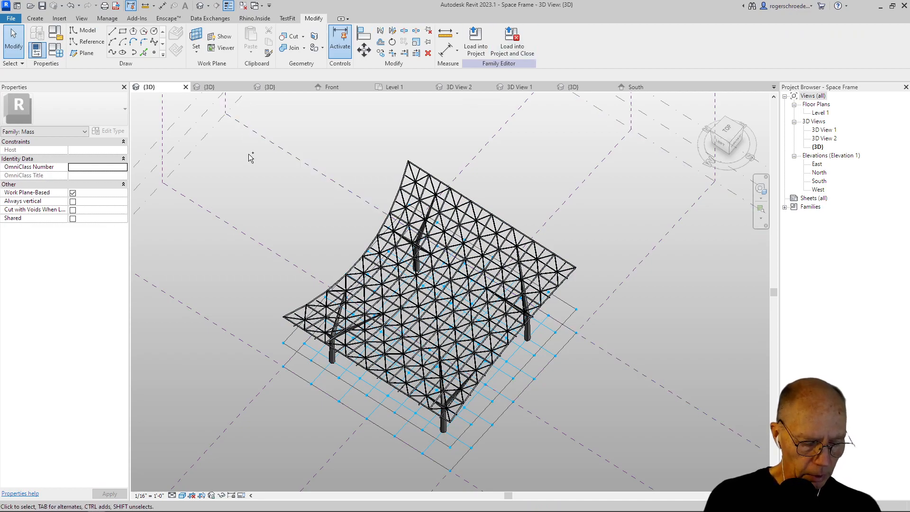
{"action": "key", "text": "ctrl+F4"}
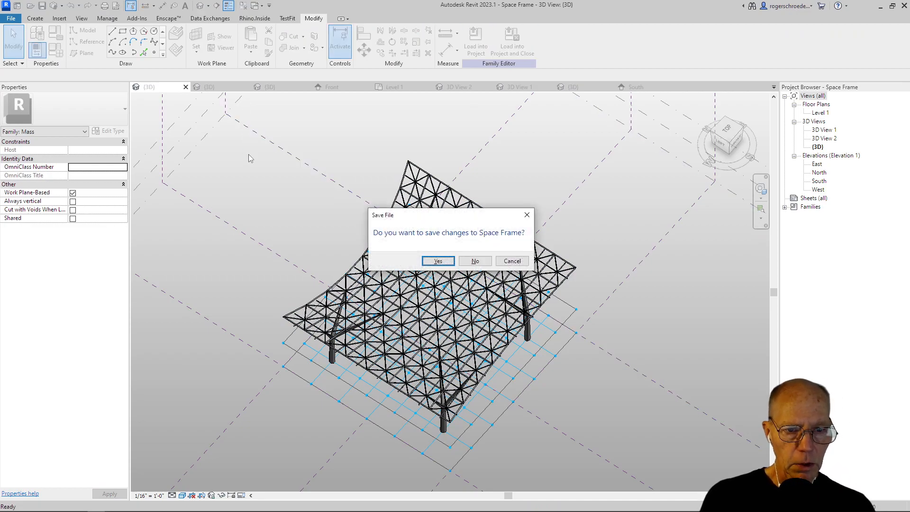
{"action": "left_click", "coordinate": [428, 259]}
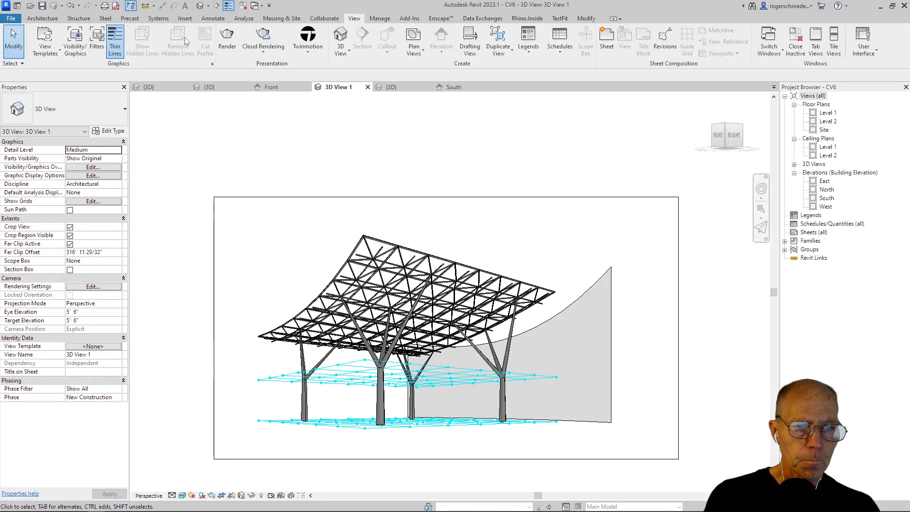
Step: Close the Curved Wall family and the Column family, saving the changes to Column
{"action": "left_click", "coordinate": [446, 87]}
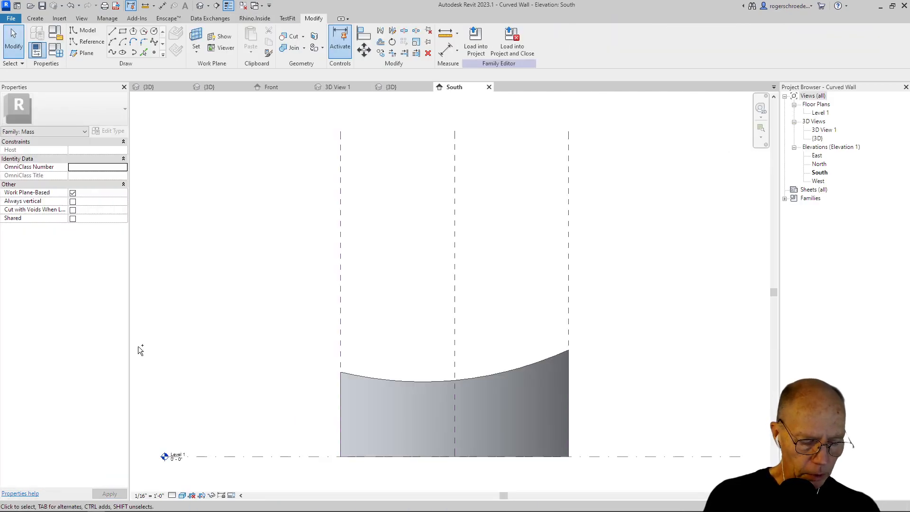
{"action": "key", "text": "ctrl+w"}
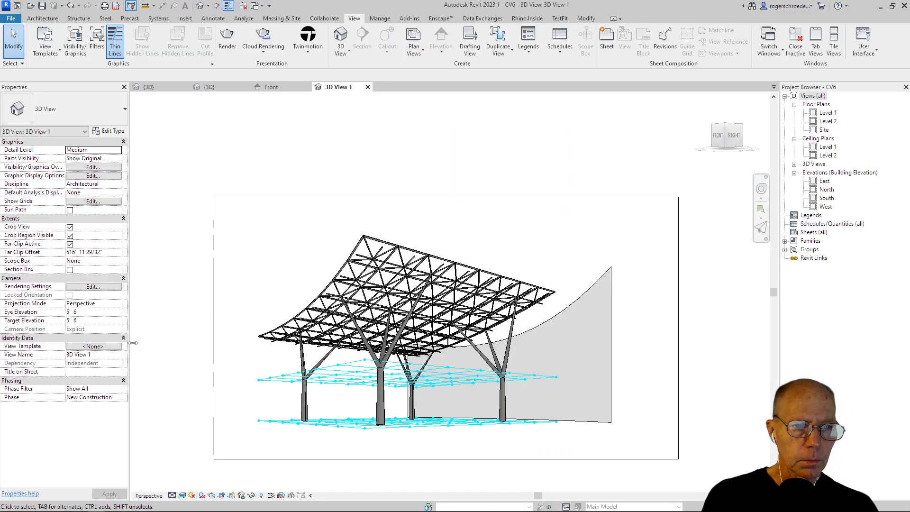
{"action": "left_click", "coordinate": [280, 87]}
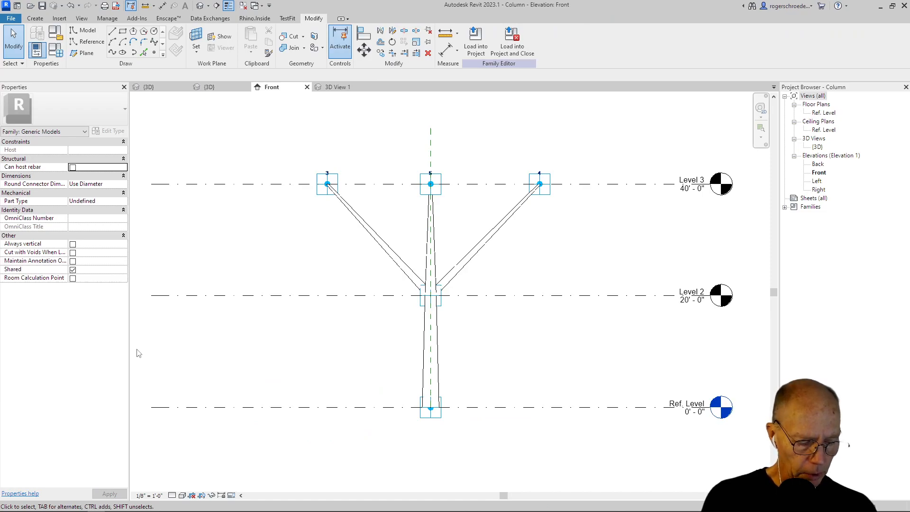
{"action": "key", "text": "ctrl+w"}
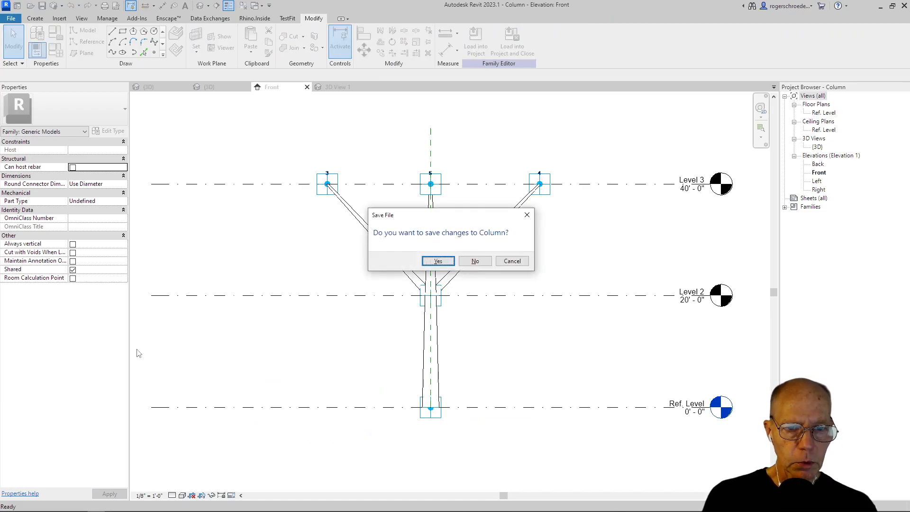
{"action": "left_click", "coordinate": [432, 264]}
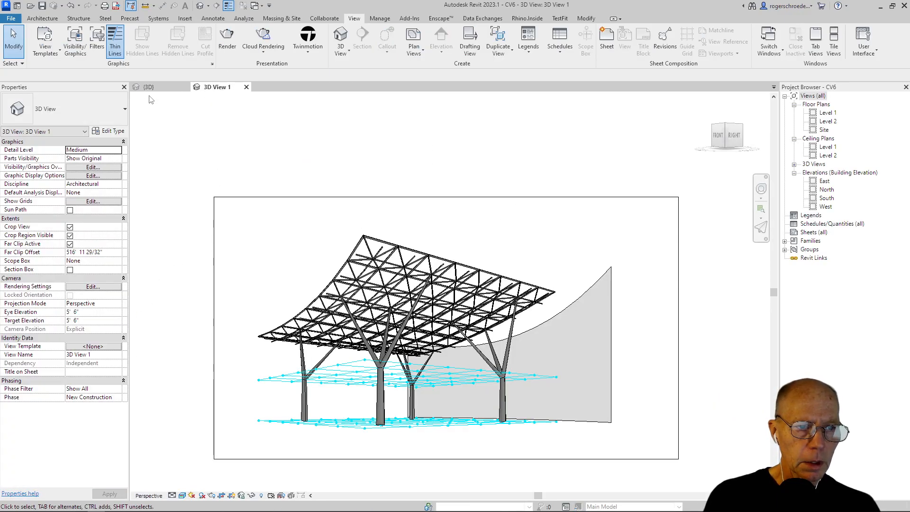
Step: Save the Frame Unit family, replacing the existing Frame Unit.rfa, and close it
{"action": "left_click", "coordinate": [150, 88]}
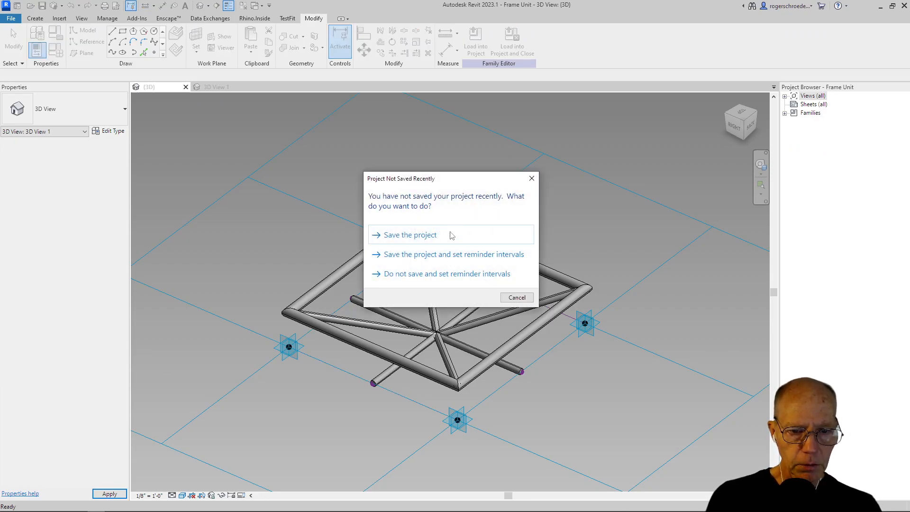
{"action": "left_click", "coordinate": [404, 236]}
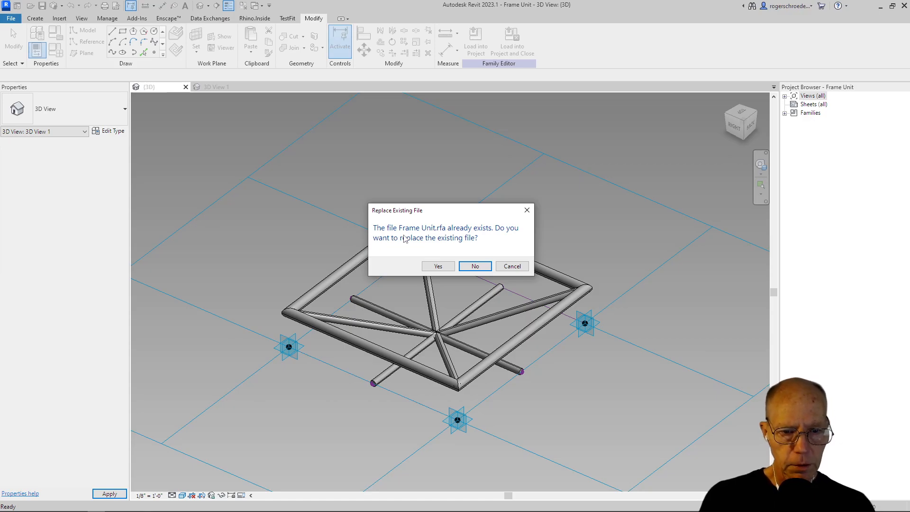
{"action": "left_click", "coordinate": [438, 266]}
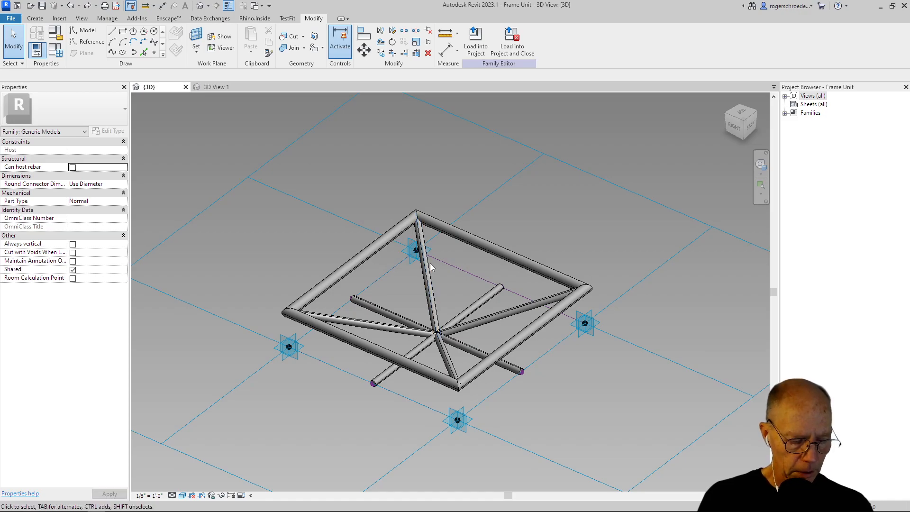
{"action": "key", "text": "ctrl+w"}
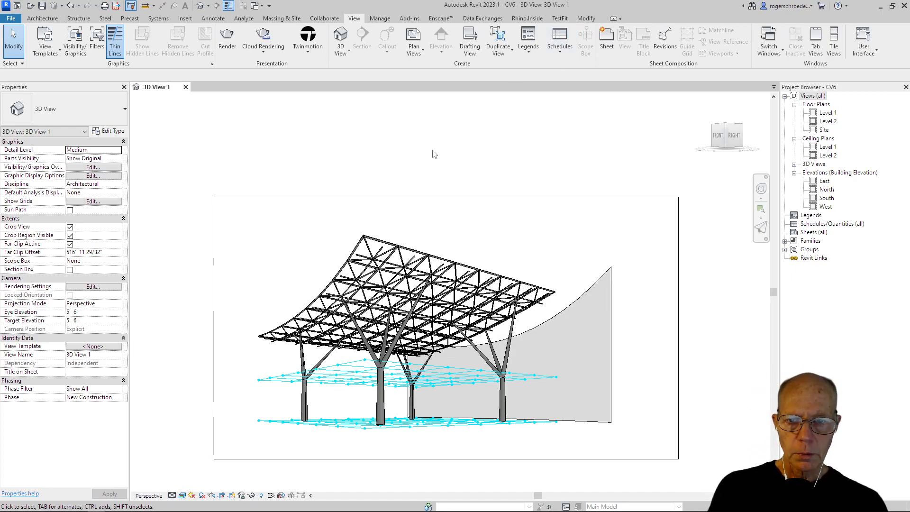
Step: Create a Generic - 12" Masonry wall by face on the curved wall mass's large curved face in 3D View 1
{"action": "middle_click_drag", "start_coordinate": [467, 266], "coordinate": [472, 368], "text": "shift"}
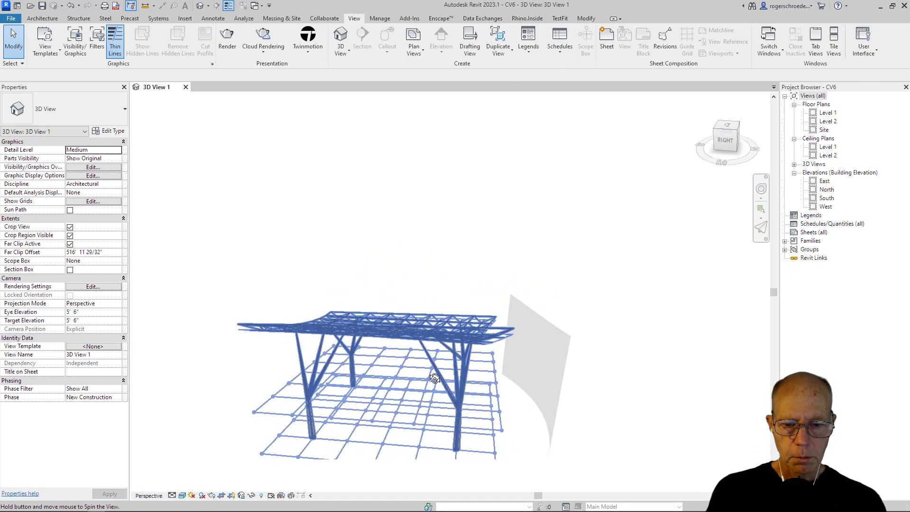
{"action": "left_click", "coordinate": [544, 372]}
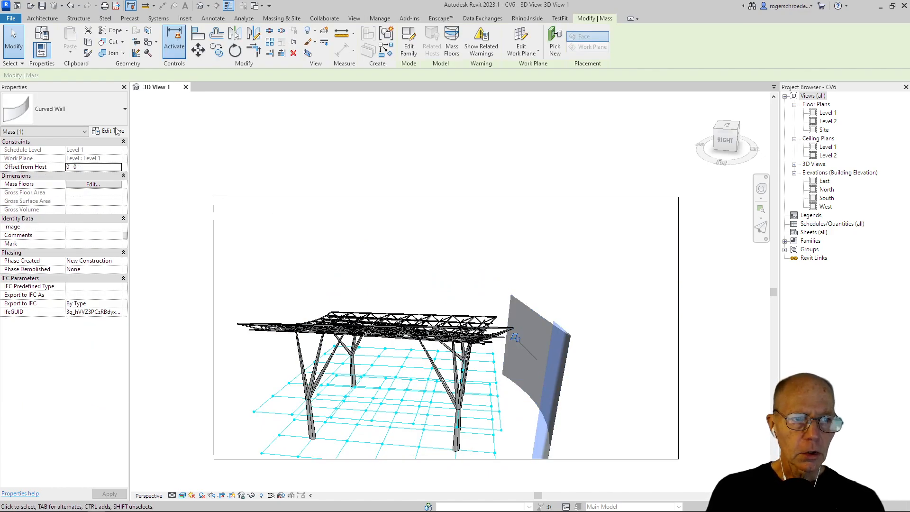
{"action": "left_click", "coordinate": [40, 18]}
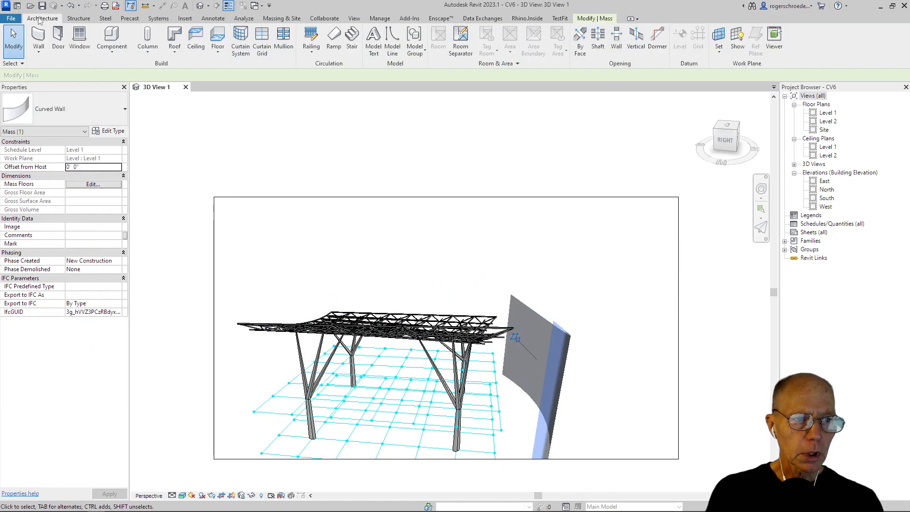
{"action": "left_click", "coordinate": [38, 53]}
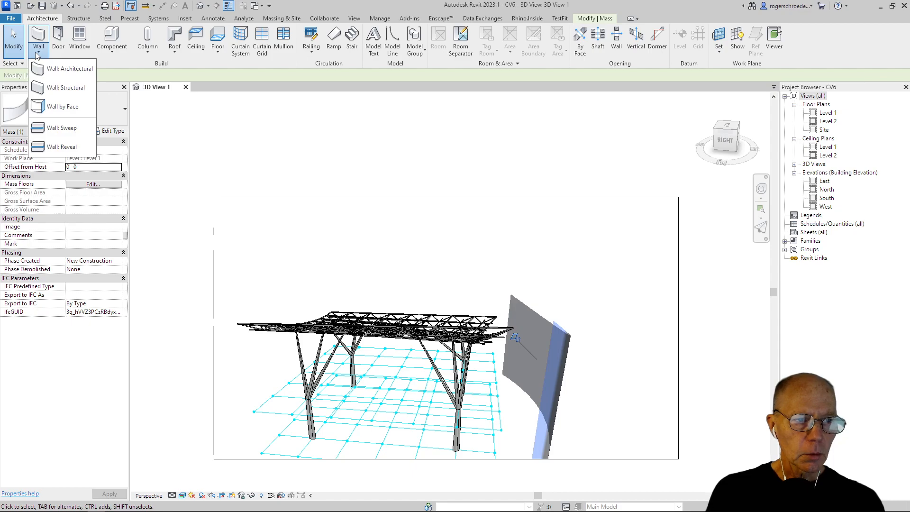
{"action": "left_click", "coordinate": [59, 107]}
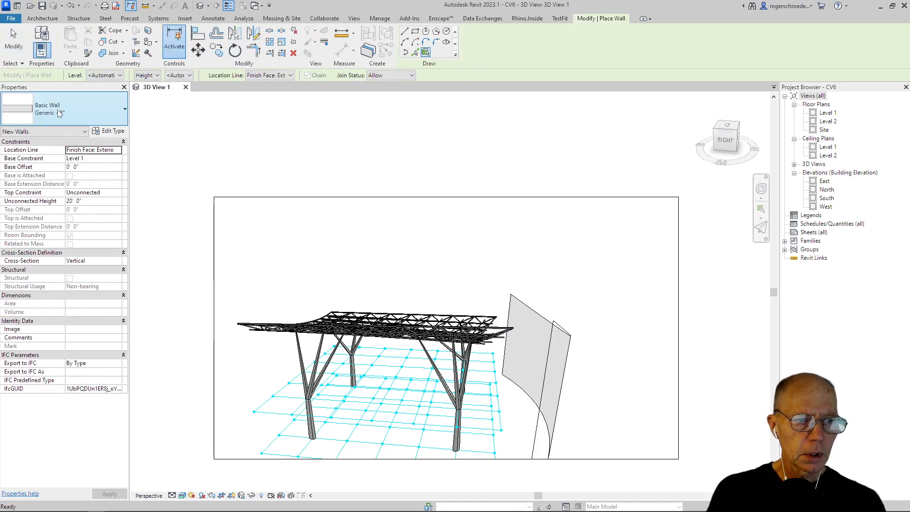
{"action": "left_click", "coordinate": [53, 122]}
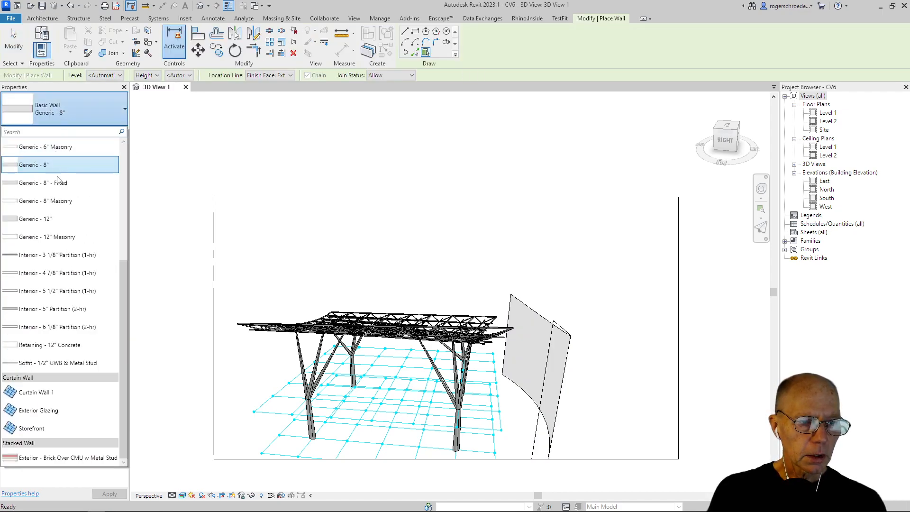
{"action": "left_click", "coordinate": [53, 237]}
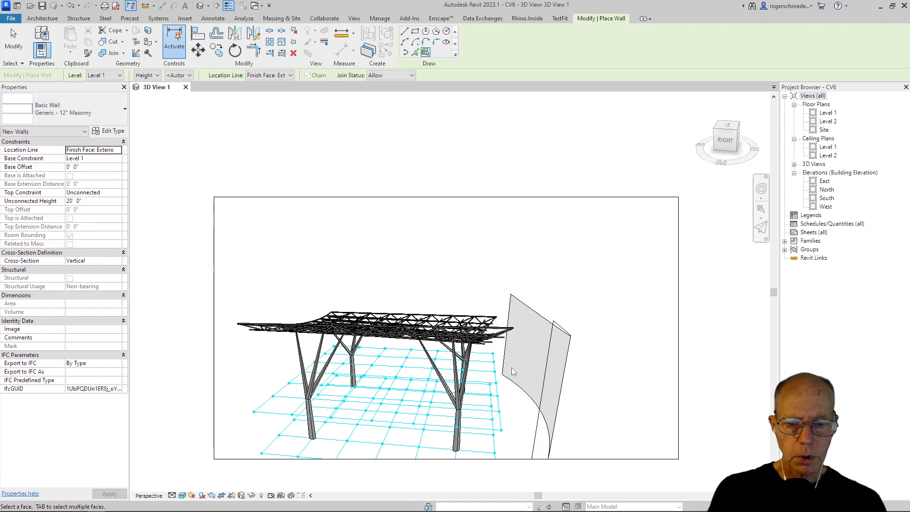
{"action": "left_click", "coordinate": [533, 313]}
{"action": "middle_click_drag", "start_coordinate": [406, 449], "coordinate": [544, 391], "text": "shift"}
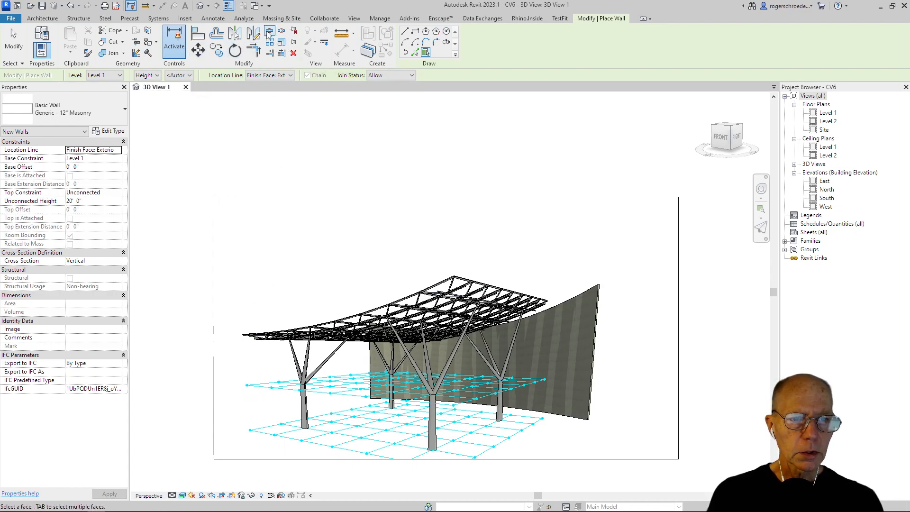
Step: Switch the mass display to Show Mass by View Settings and end wall placement
{"action": "left_click", "coordinate": [276, 19]}
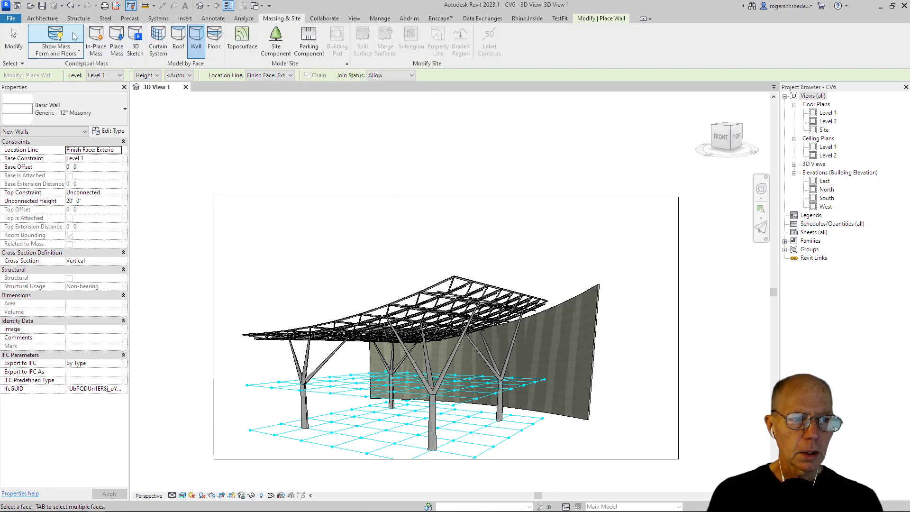
{"action": "left_click", "coordinate": [55, 34]}
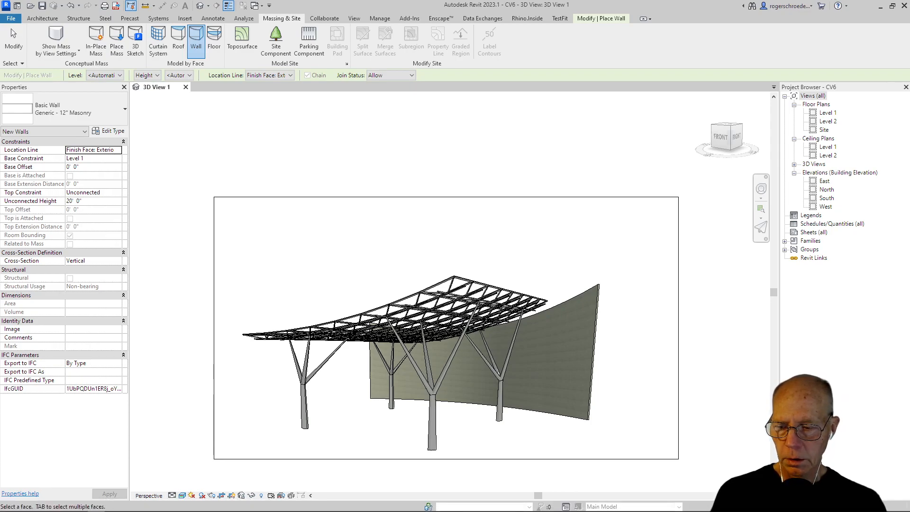
{"action": "key", "text": "Escape"}
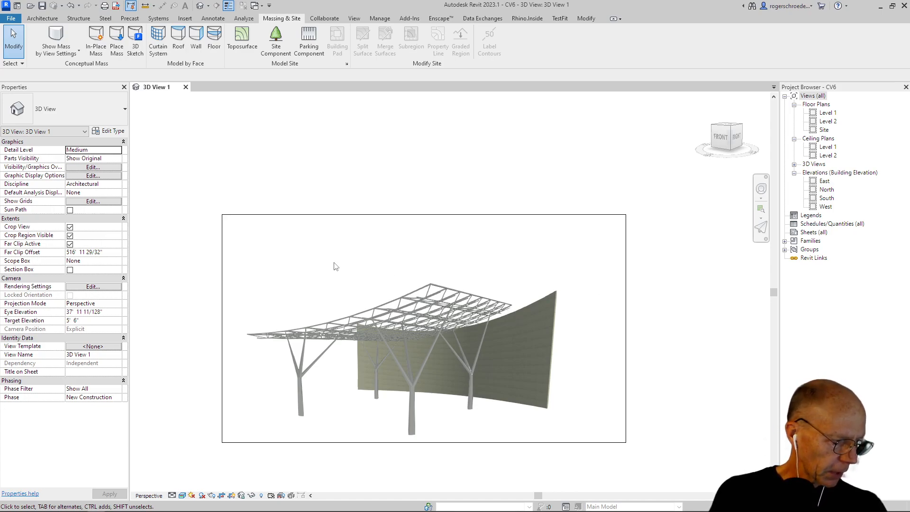
Step: Duplicate the curved wall's type as Custom Wall, look through its layer assembly without editing it, and apply the new type to the wall
{"action": "left_click", "coordinate": [534, 305]}
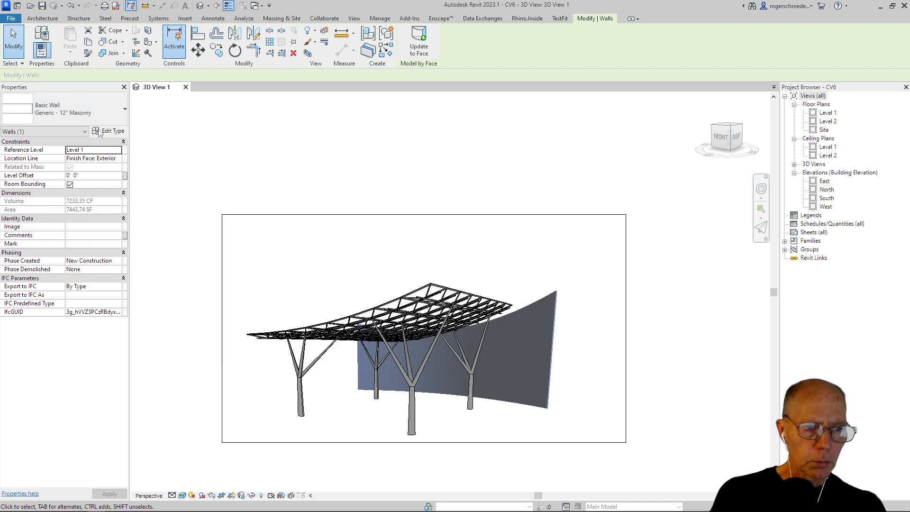
{"action": "left_click", "coordinate": [106, 131]}
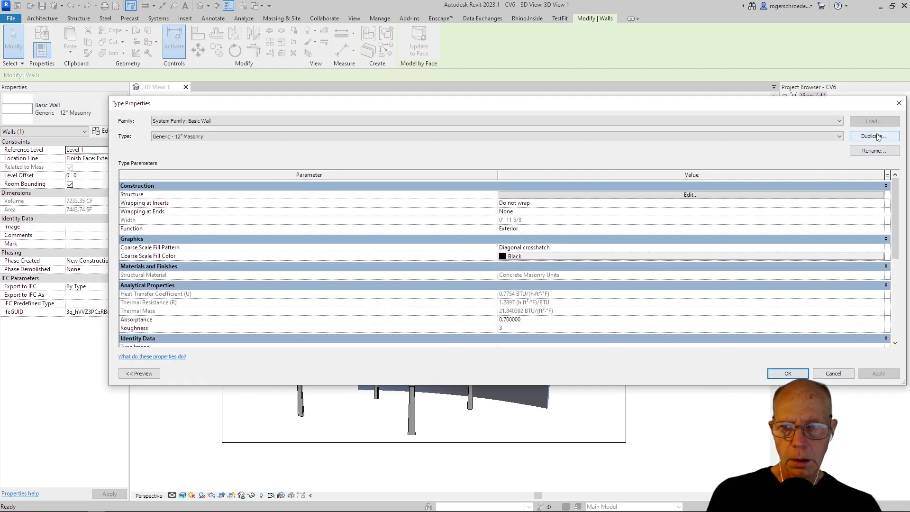
{"action": "left_click", "coordinate": [874, 136]}
{"action": "type", "text": "Custom Wall"}
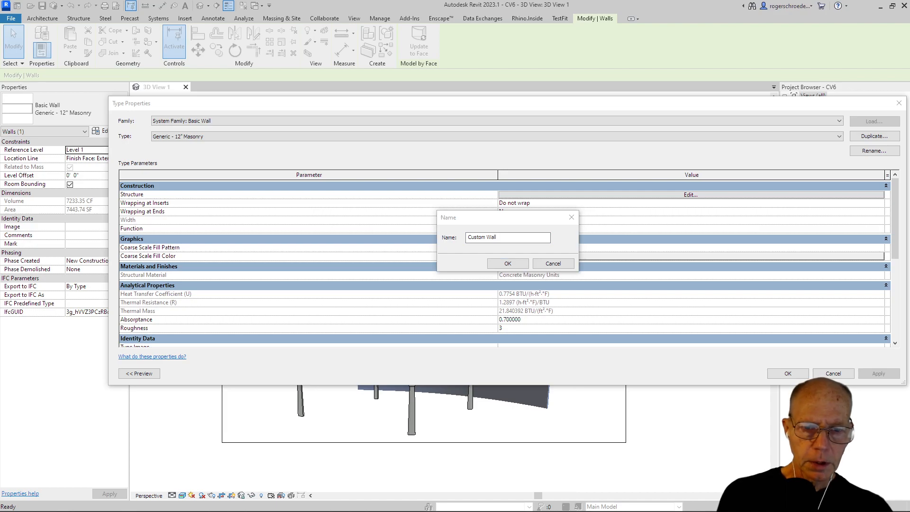
{"action": "left_click", "coordinate": [508, 263]}
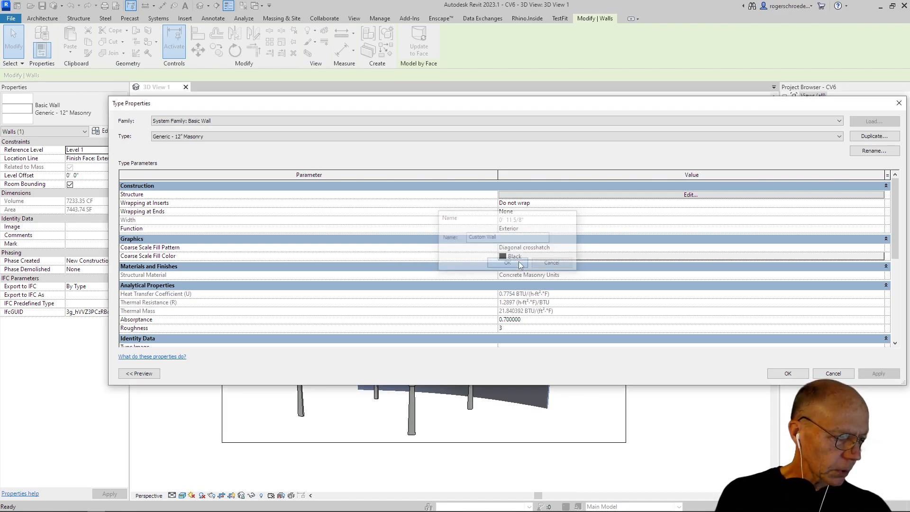
{"action": "left_click", "coordinate": [651, 196]}
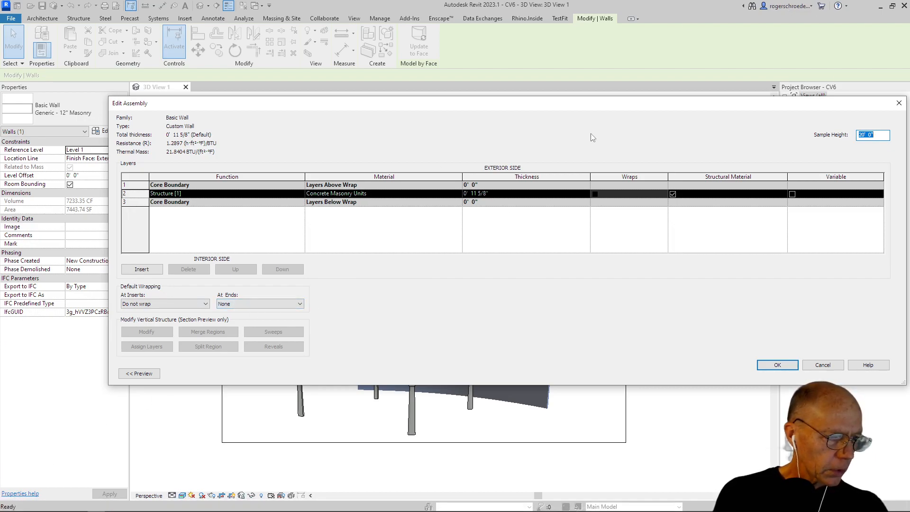
{"action": "left_click", "coordinate": [816, 368]}
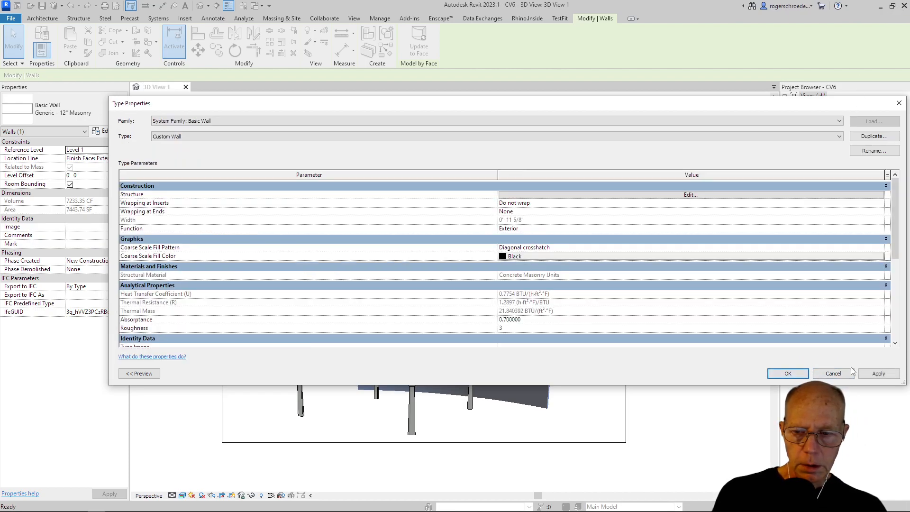
{"action": "left_click", "coordinate": [788, 374]}
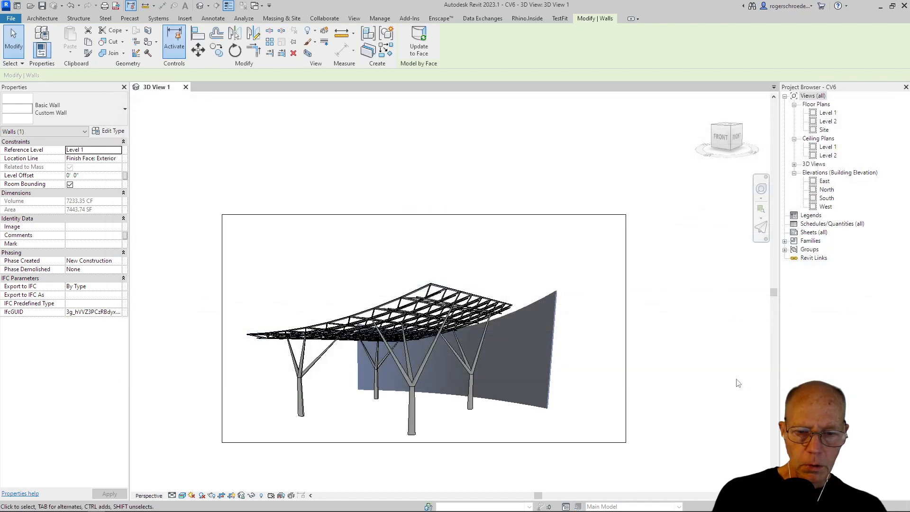
{"action": "left_click", "coordinate": [456, 239]}
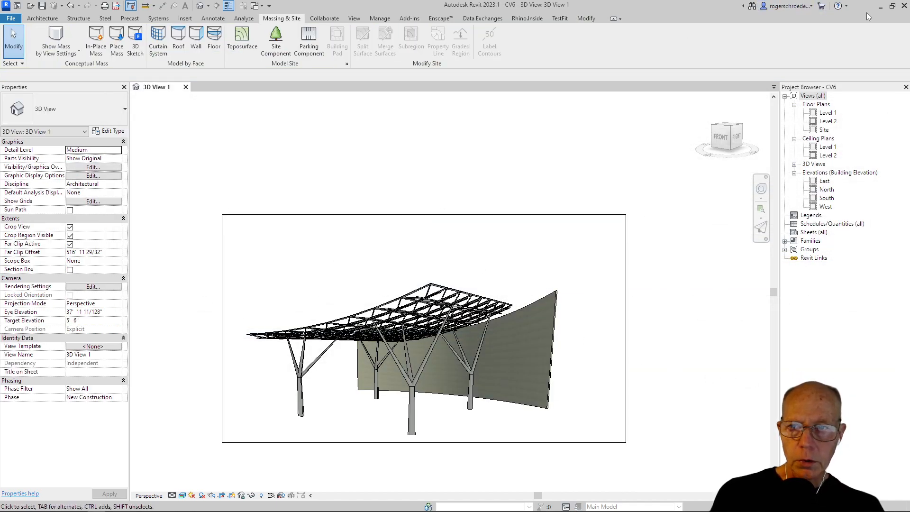
Step: Switch to Chrome, open the stone texture download on the CV6 course page, and start saving the image
{"action": "left_click", "coordinate": [880, 7]}
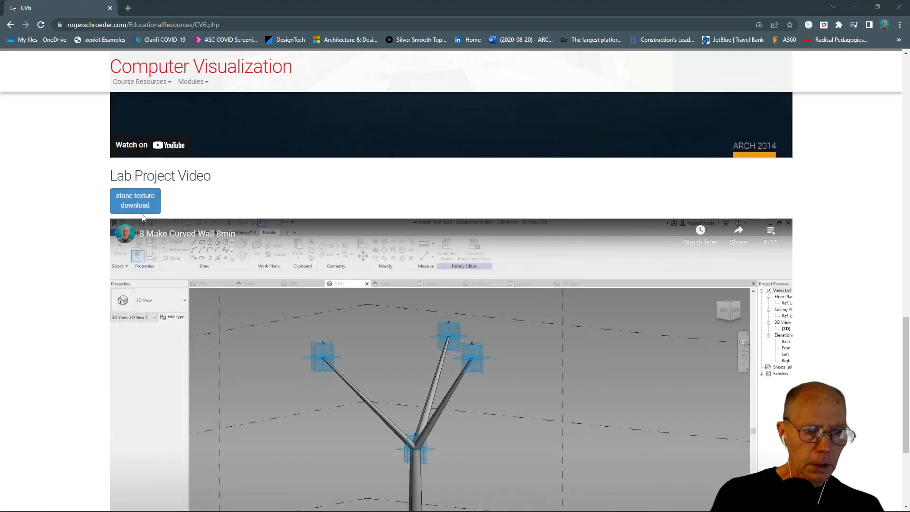
{"action": "left_click", "coordinate": [129, 205]}
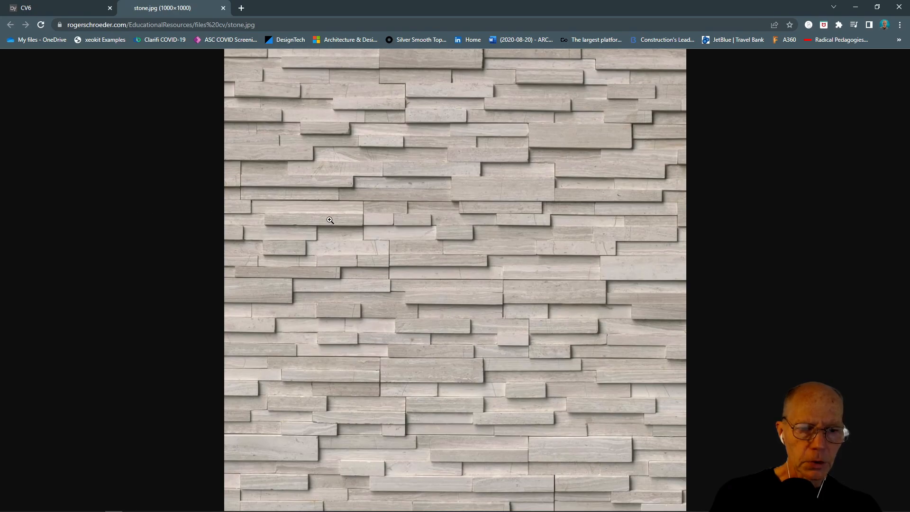
{"action": "right_click", "coordinate": [378, 227]}
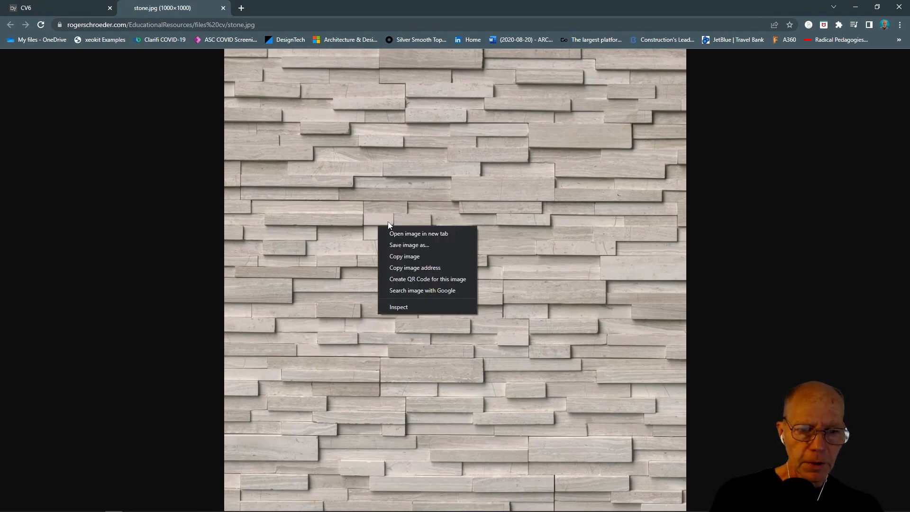
{"action": "left_click", "coordinate": [399, 245]}
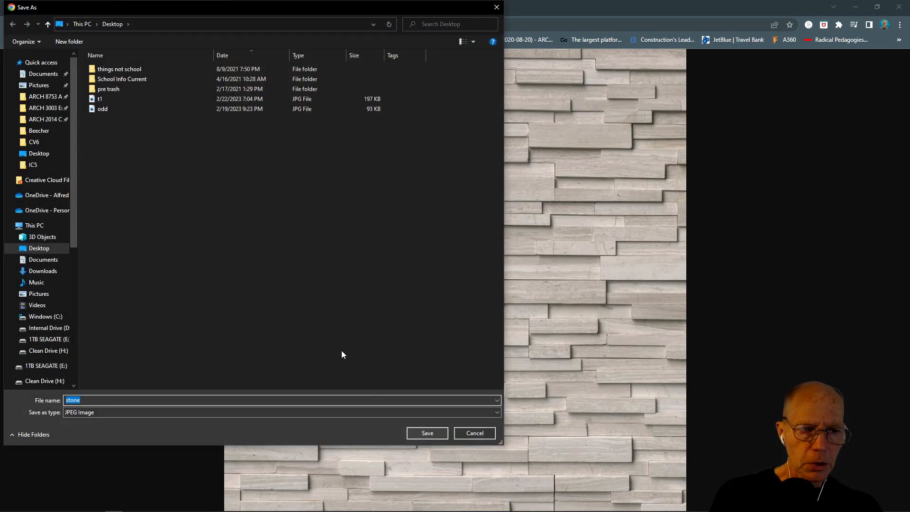
Step: Save the image as stone on drive D:, in Educational Resources Courses Alfred > ARCH 2014 Computer Visualization > 2022 RVT 2023 Production > CV6
{"action": "left_click", "coordinate": [51, 328]}
{"action": "left_click", "coordinate": [152, 109]}
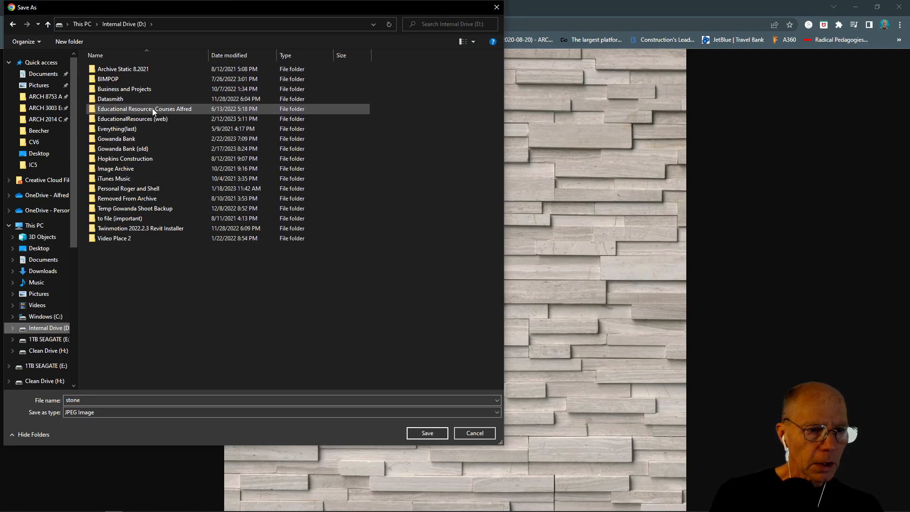
{"action": "double_click", "coordinate": [153, 112]}
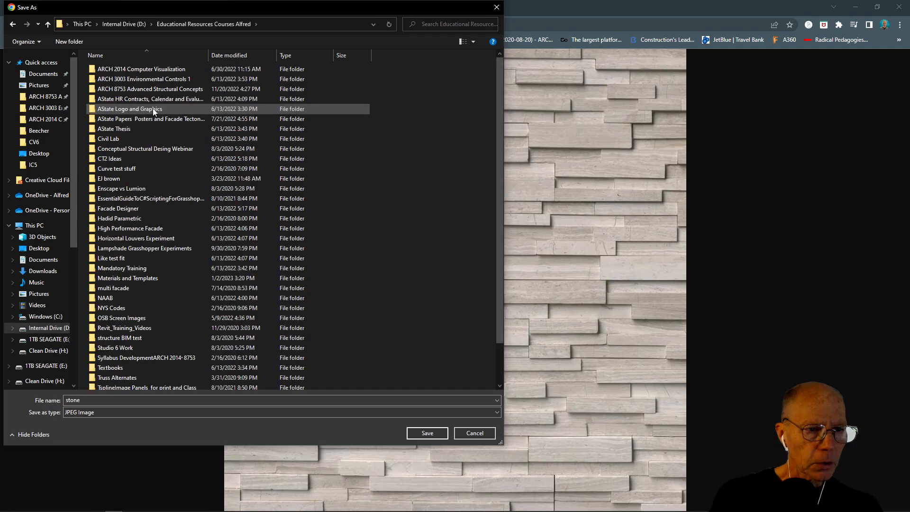
{"action": "double_click", "coordinate": [133, 67]}
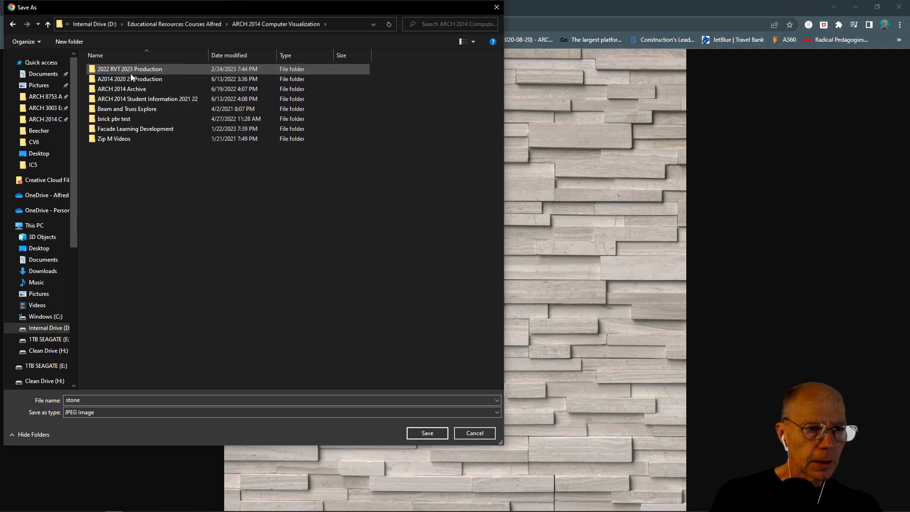
{"action": "double_click", "coordinate": [121, 70]}
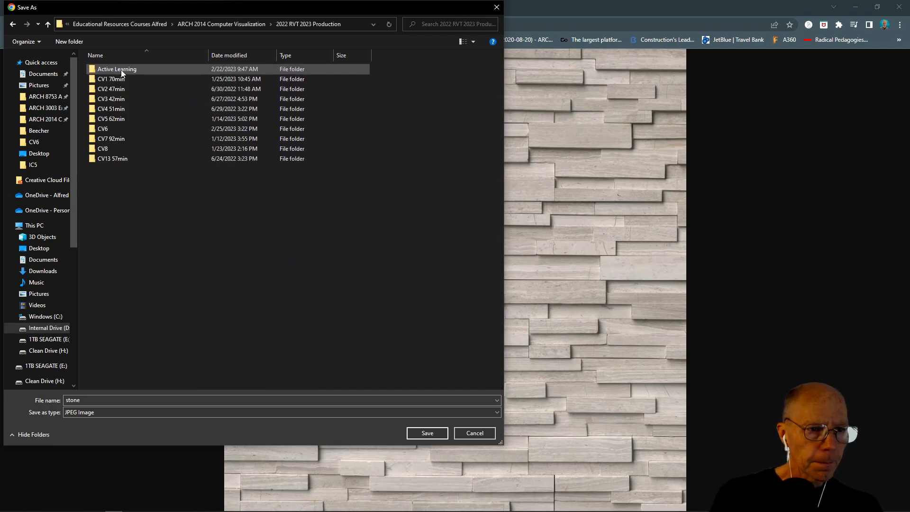
{"action": "double_click", "coordinate": [107, 129]}
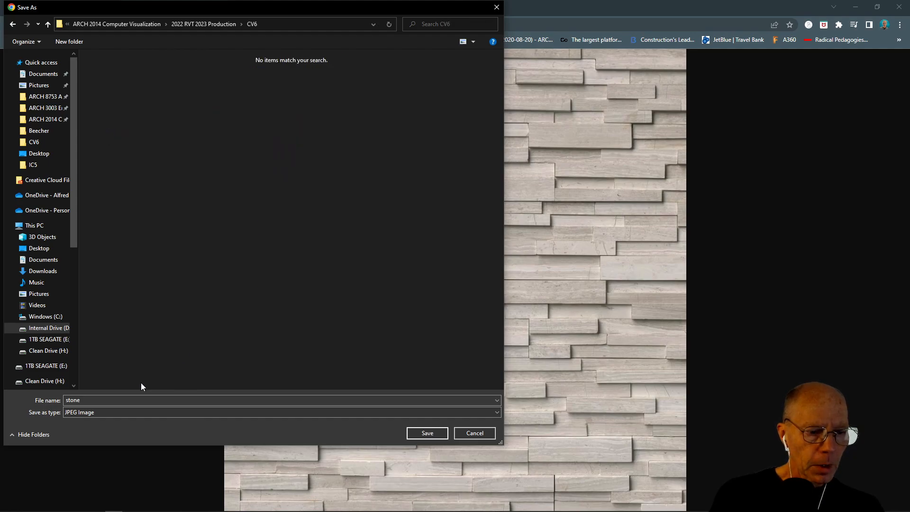
{"action": "double_click", "coordinate": [105, 400]}
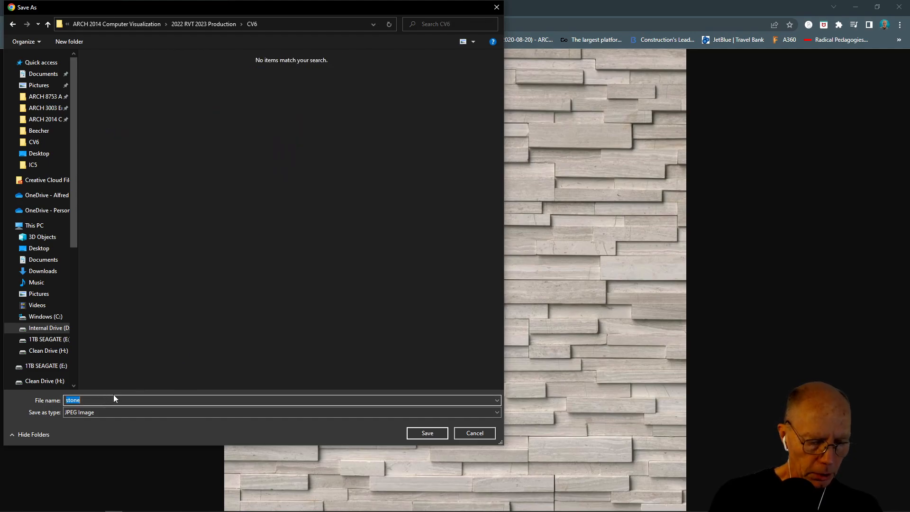
{"action": "left_click", "coordinate": [427, 433]}
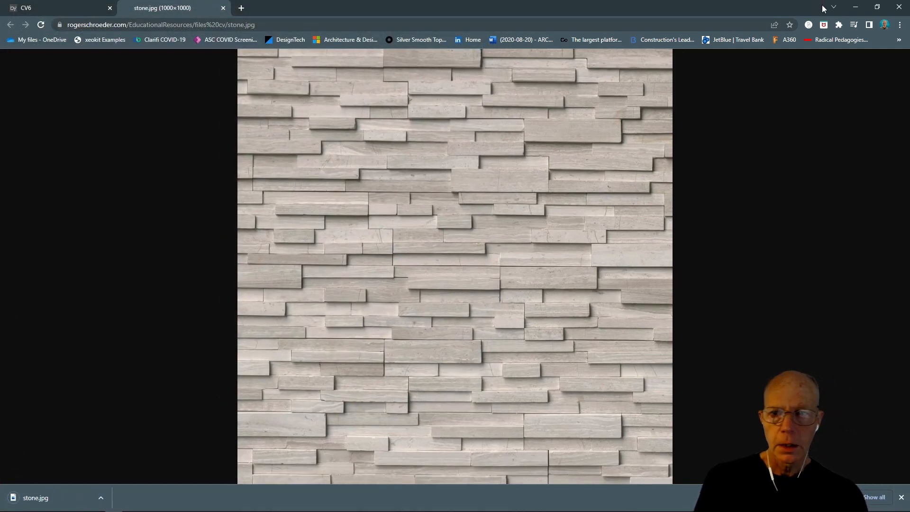
Step: Return to Revit and open the Material Browser for the Structure [1] layer of the curved wall's Custom Wall type
{"action": "left_click", "coordinate": [858, 10]}
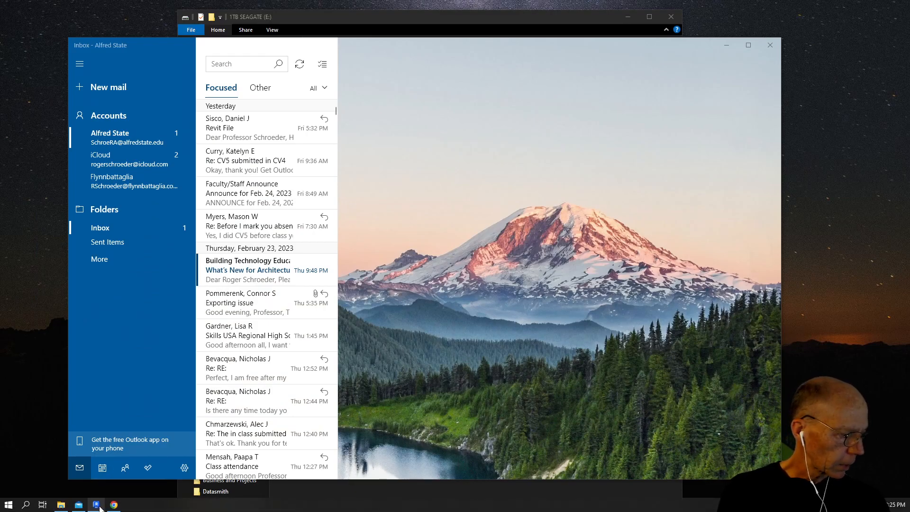
{"action": "left_click", "coordinate": [97, 507]}
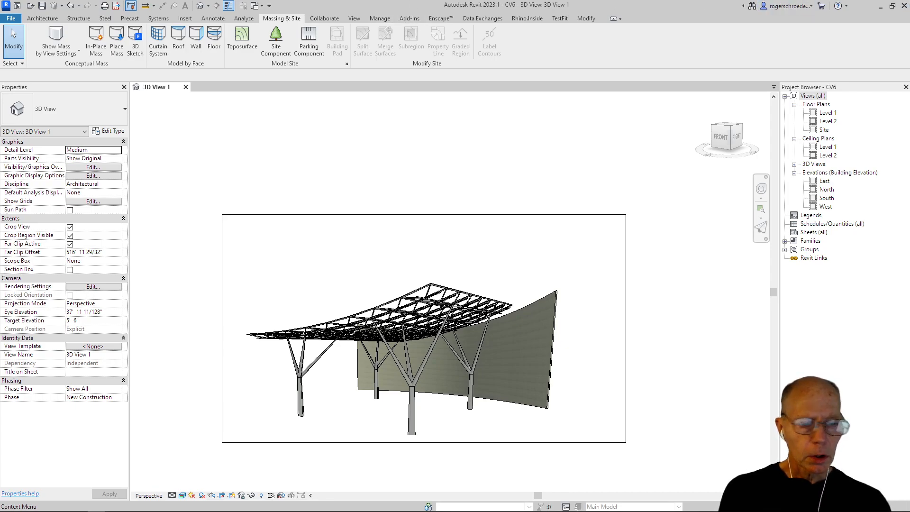
{"action": "left_click", "coordinate": [519, 311]}
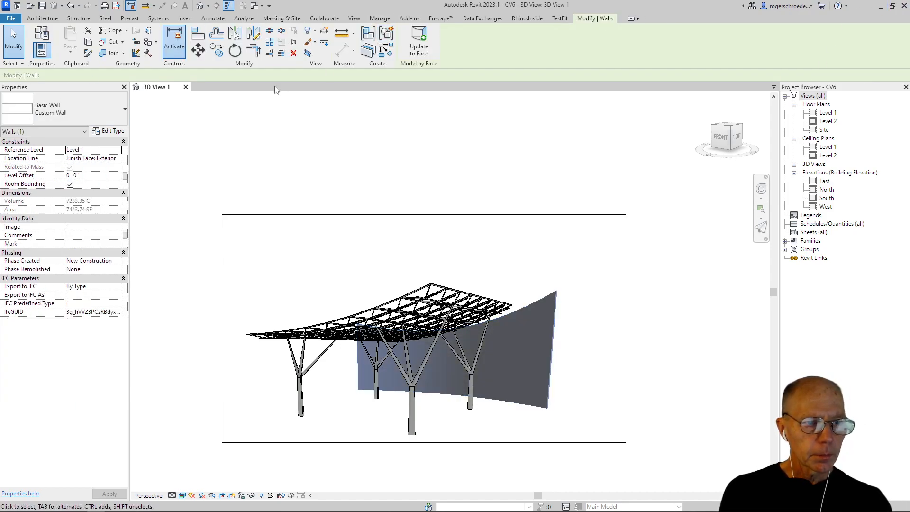
{"action": "left_click", "coordinate": [114, 133]}
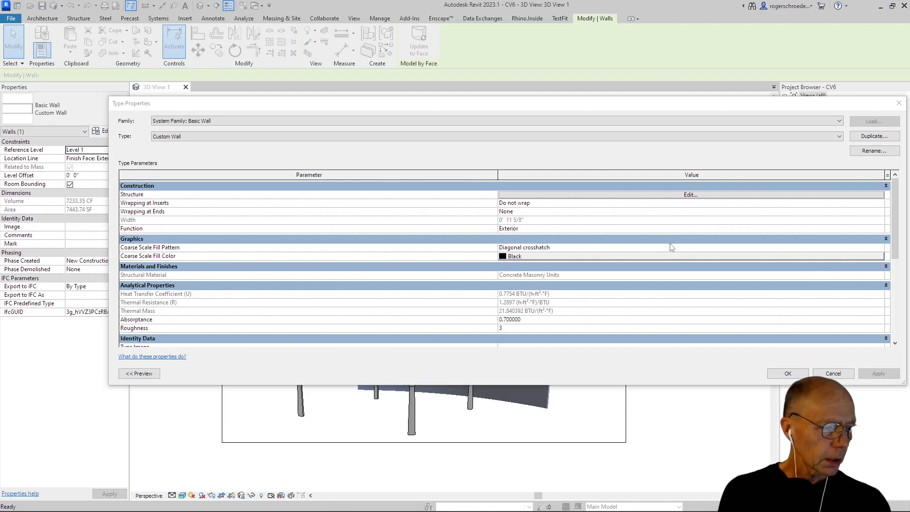
{"action": "left_click", "coordinate": [644, 196]}
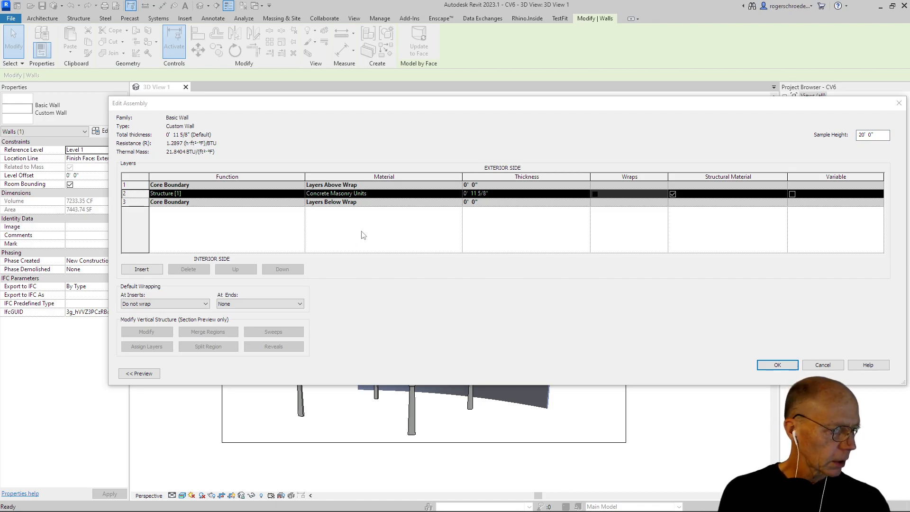
{"action": "left_click", "coordinate": [441, 194]}
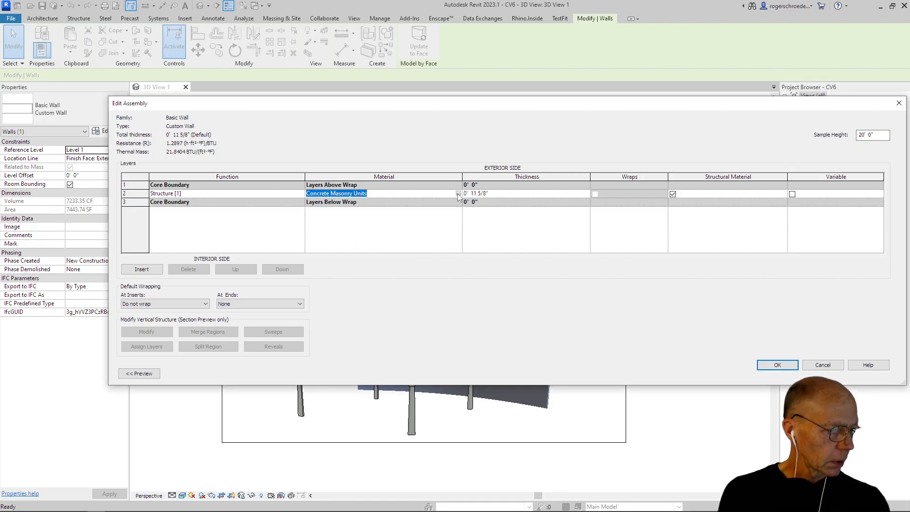
{"action": "left_click", "coordinate": [458, 194]}
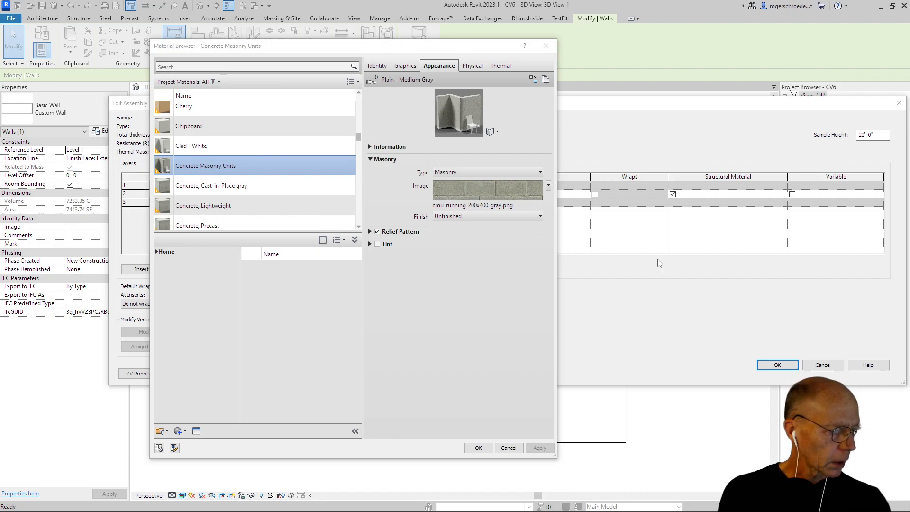
Step: Create a new material in the Material Browser and rename it Stone
{"action": "left_click", "coordinate": [180, 432]}
{"action": "left_click", "coordinate": [183, 444]}
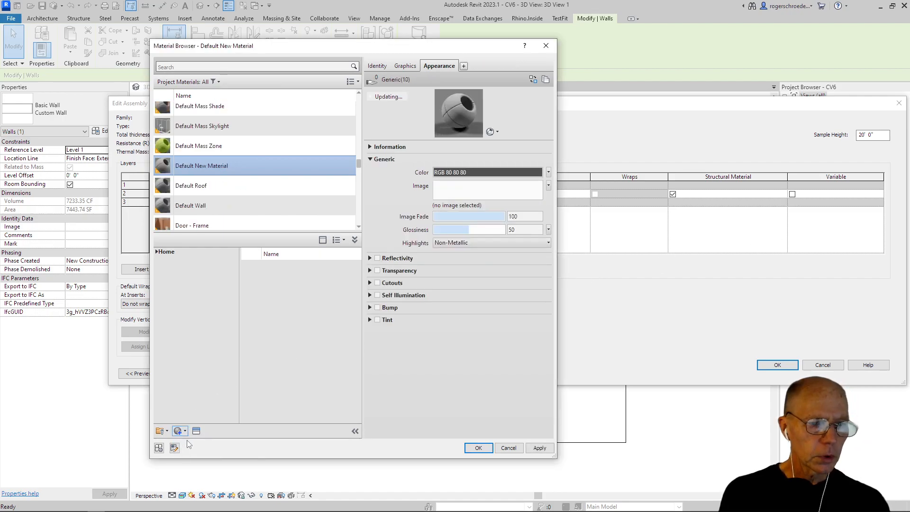
{"action": "right_click", "coordinate": [218, 164]}
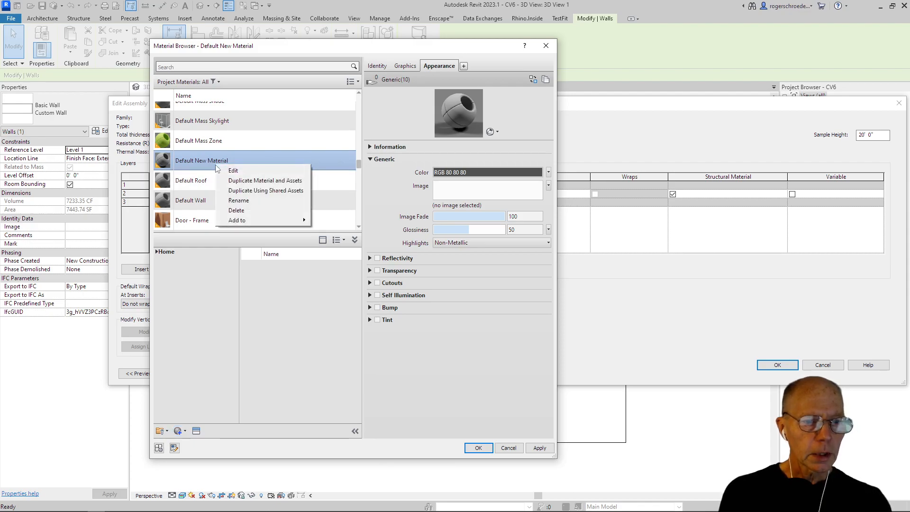
{"action": "left_click", "coordinate": [238, 201]}
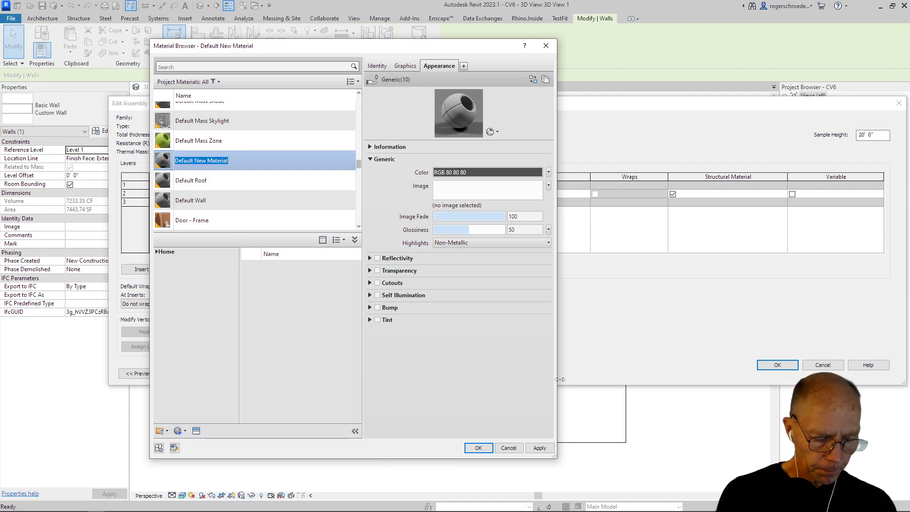
{"action": "type", "text": "Stone"}
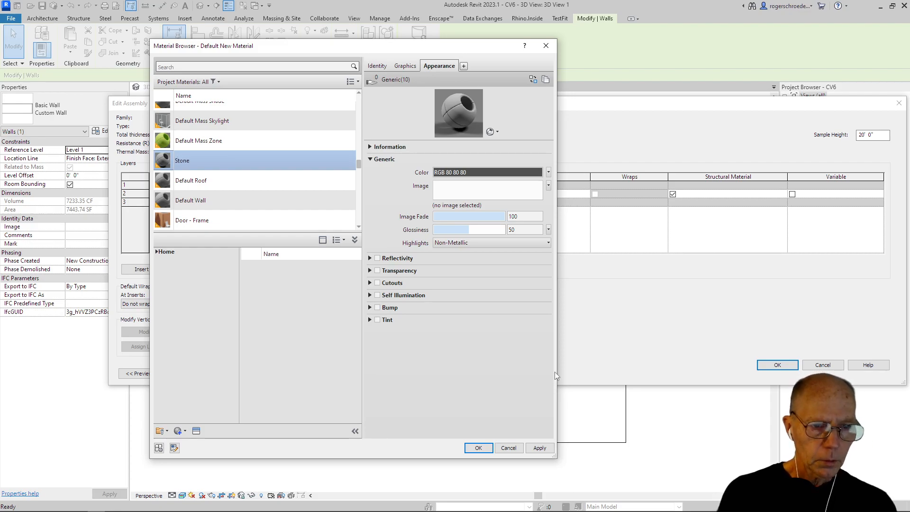
Step: Assign stone.jpg from the CV6 folder as the Stone material's generic appearance image
{"action": "left_click", "coordinate": [440, 190]}
{"action": "left_click", "coordinate": [205, 157]}
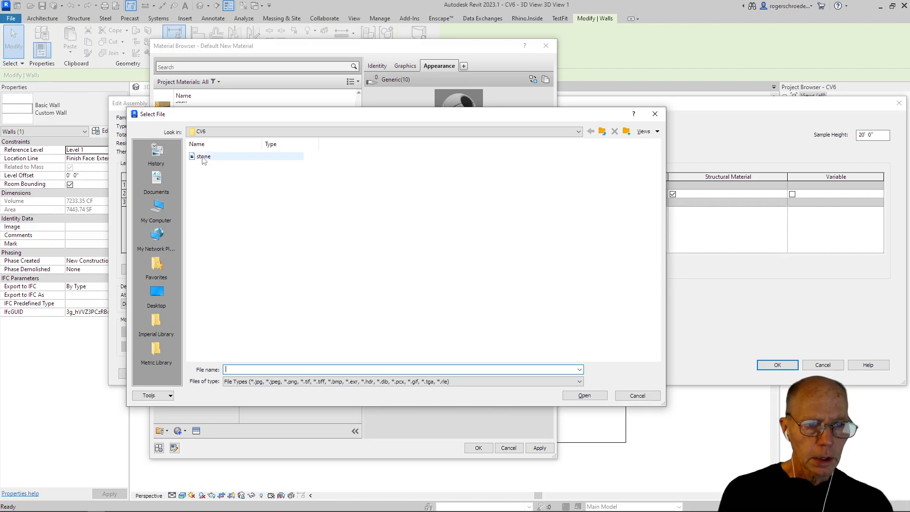
{"action": "left_click", "coordinate": [585, 395]}
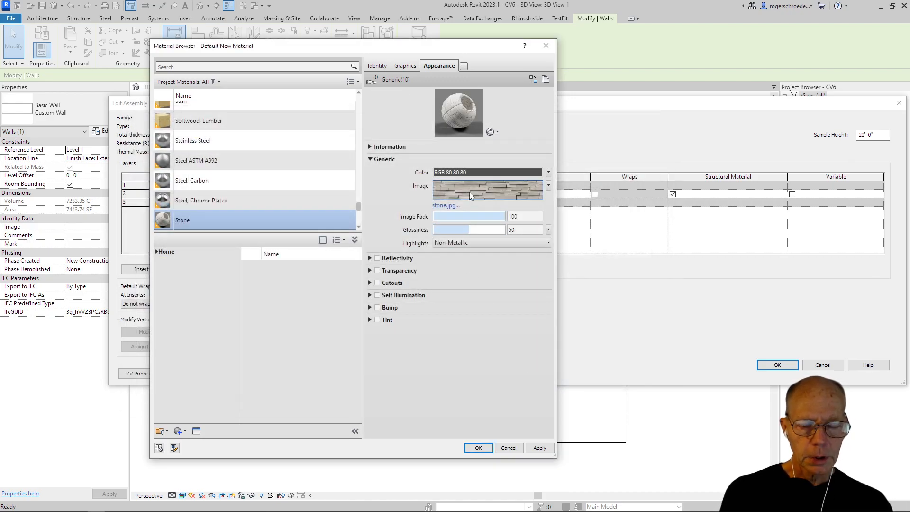
Step: Set the stone texture's sample size to 20'-0" wide by 20'-0" high and finish editing the texture
{"action": "mouse_move", "coordinate": [449, 195]}
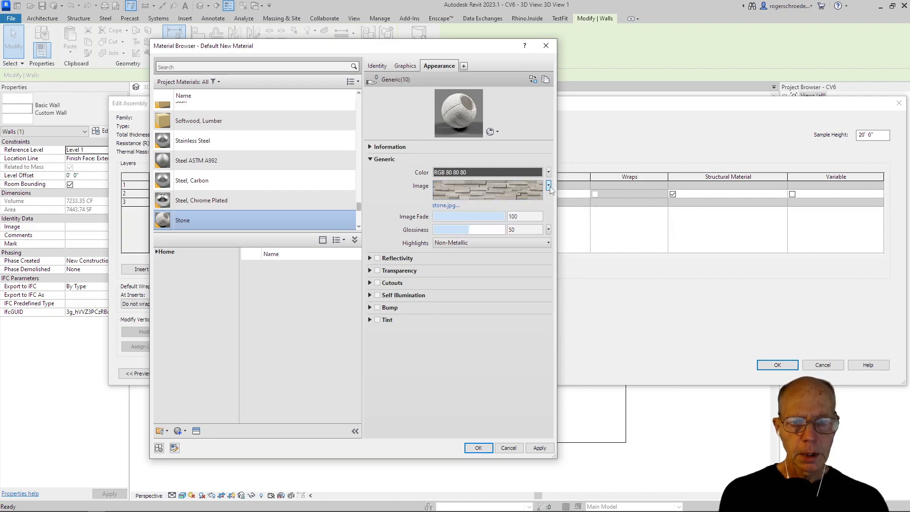
{"action": "left_click", "coordinate": [486, 195]}
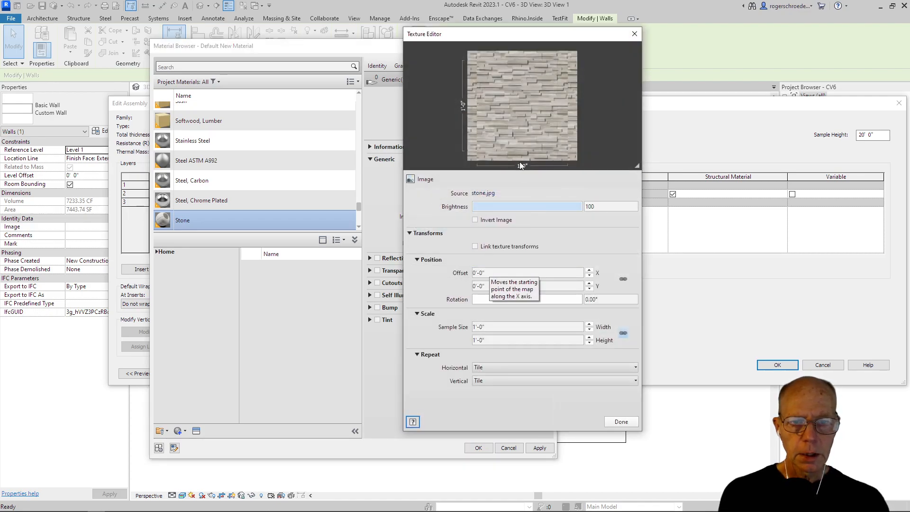
{"action": "left_click", "coordinate": [475, 327]}
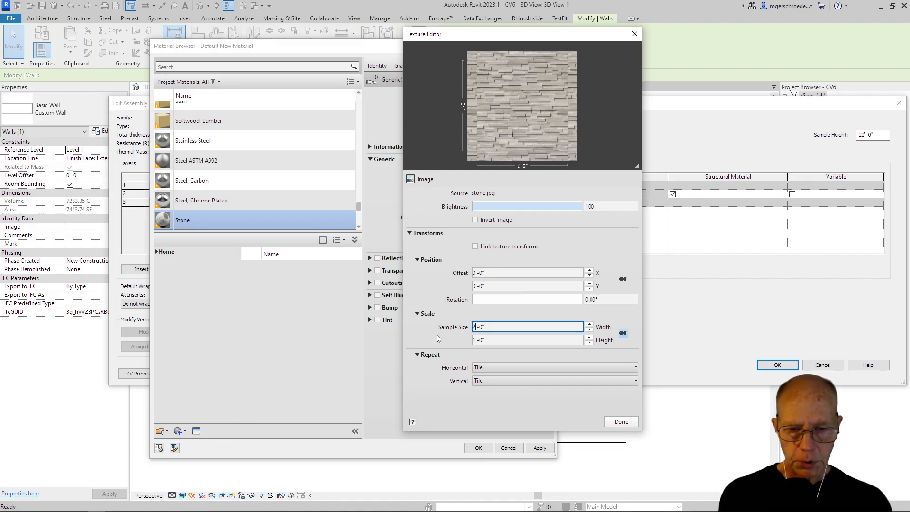
{"action": "type", "text": "20"}
{"action": "left_click", "coordinate": [474, 340]}
{"action": "left_click", "coordinate": [477, 340]}
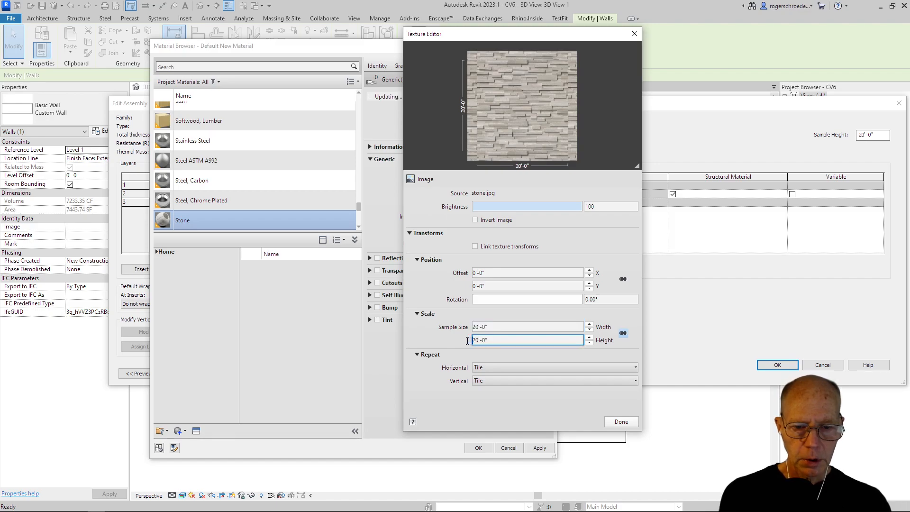
{"action": "left_click", "coordinate": [619, 422]}
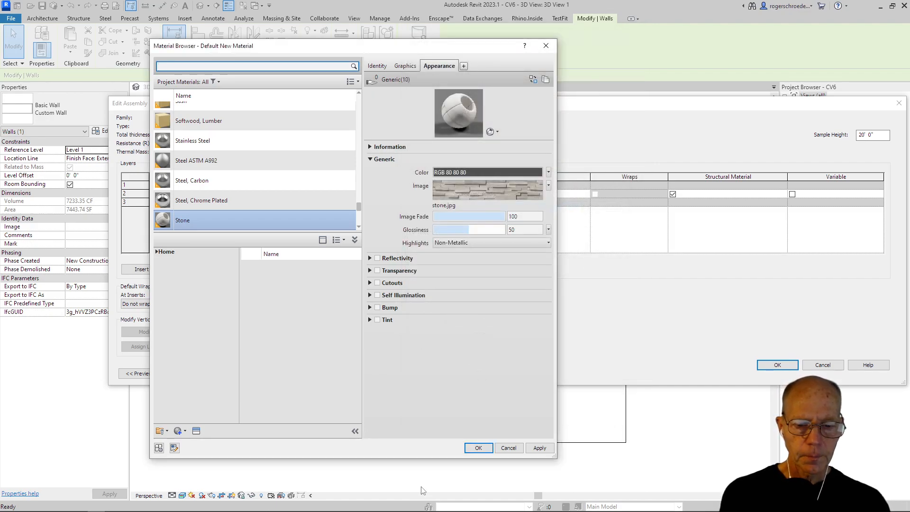
Step: Apply the Stone material to the Custom Wall's structure layer, accept the assembly and type changes, and deselect the wall
{"action": "left_click", "coordinate": [479, 448]}
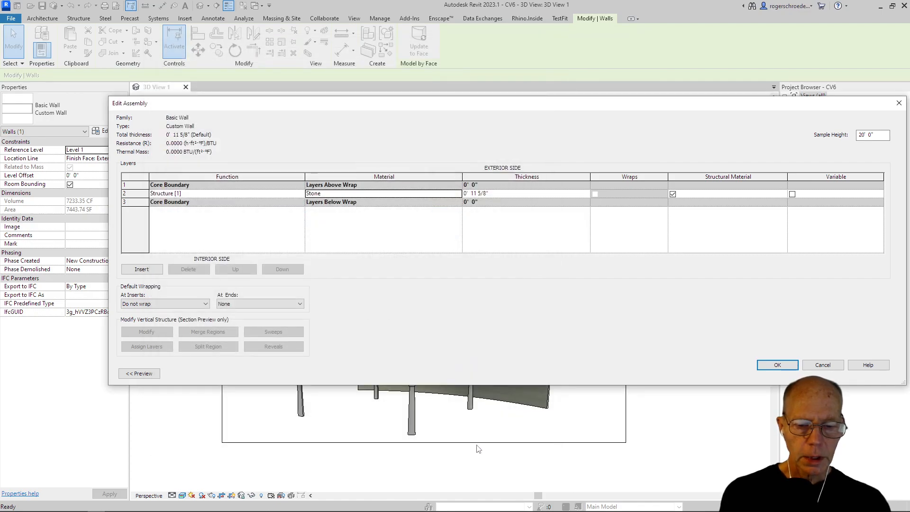
{"action": "left_click", "coordinate": [778, 365]}
{"action": "left_click", "coordinate": [784, 372]}
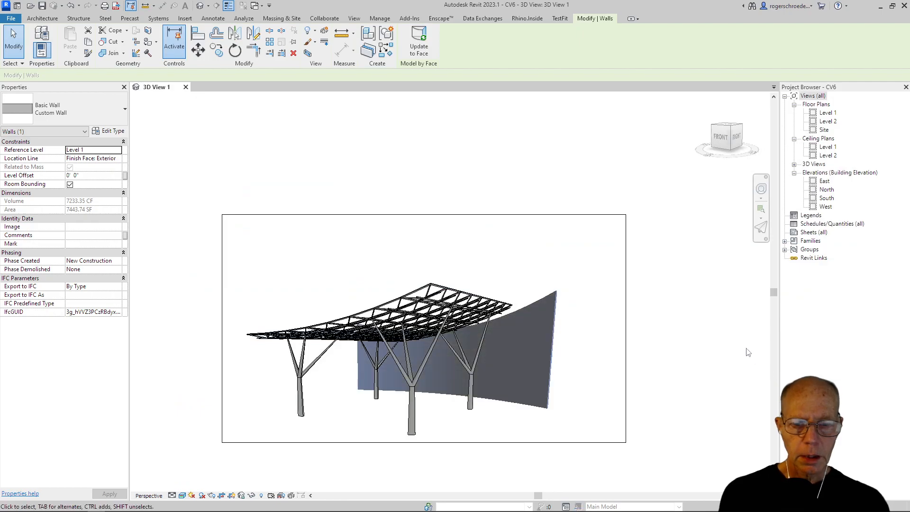
{"action": "left_click", "coordinate": [605, 298]}
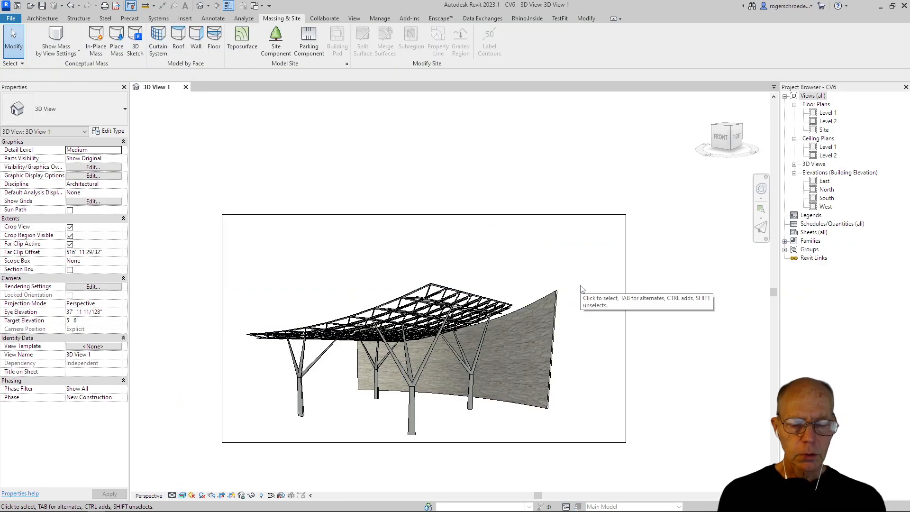
Step: Try an eye elevation of 72' for the perspective camera
{"action": "scroll", "coordinate": [451, 381], "scroll_direction": "up", "scroll_amount": 3}
{"action": "scroll", "coordinate": [453, 374], "scroll_direction": "up", "scroll_amount": 1}
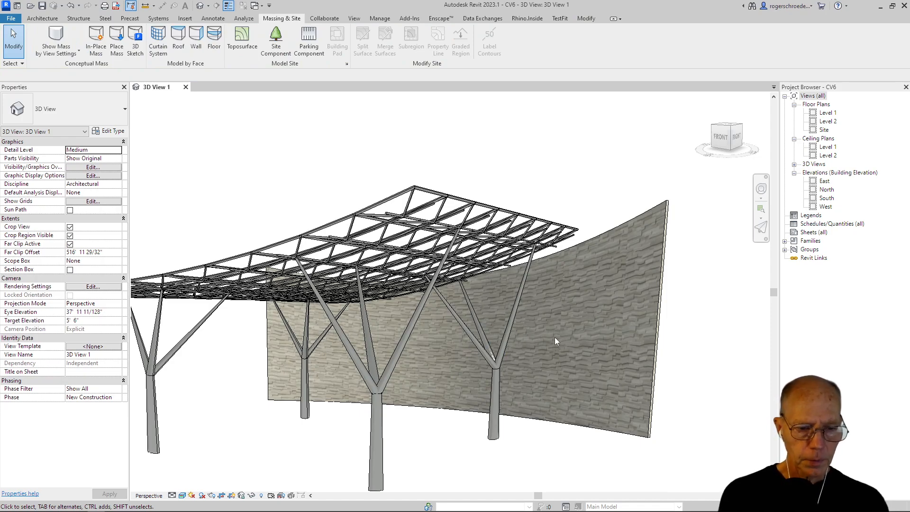
{"action": "scroll", "coordinate": [554, 336], "scroll_direction": "down", "scroll_amount": 2}
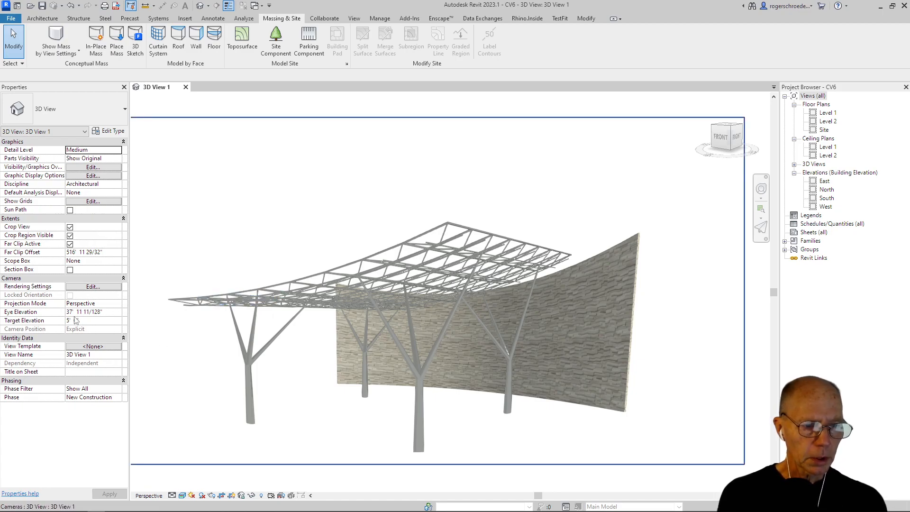
{"action": "left_click", "coordinate": [103, 313]}
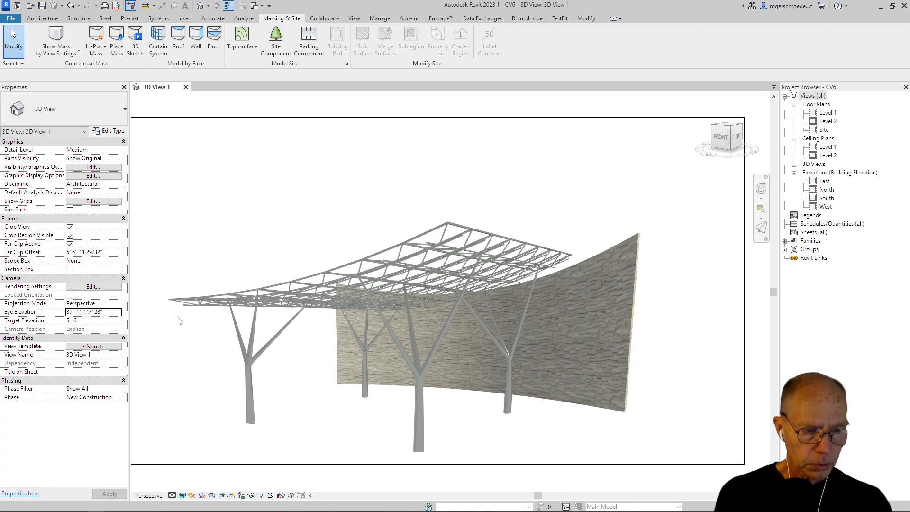
{"action": "left_click", "coordinate": [104, 313]}
{"action": "left_click_drag", "start_coordinate": [105, 313], "coordinate": [51, 314]}
{"action": "type", "text": "72"}
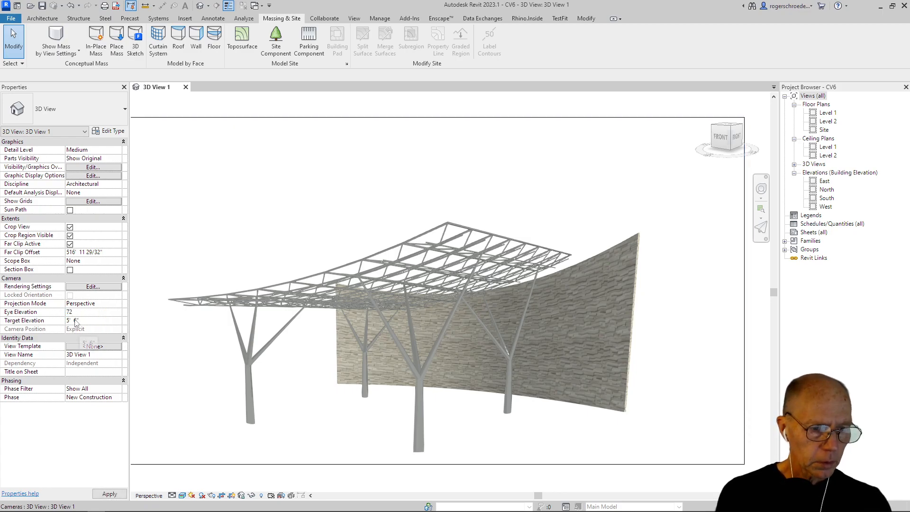
{"action": "left_click", "coordinate": [80, 321]}
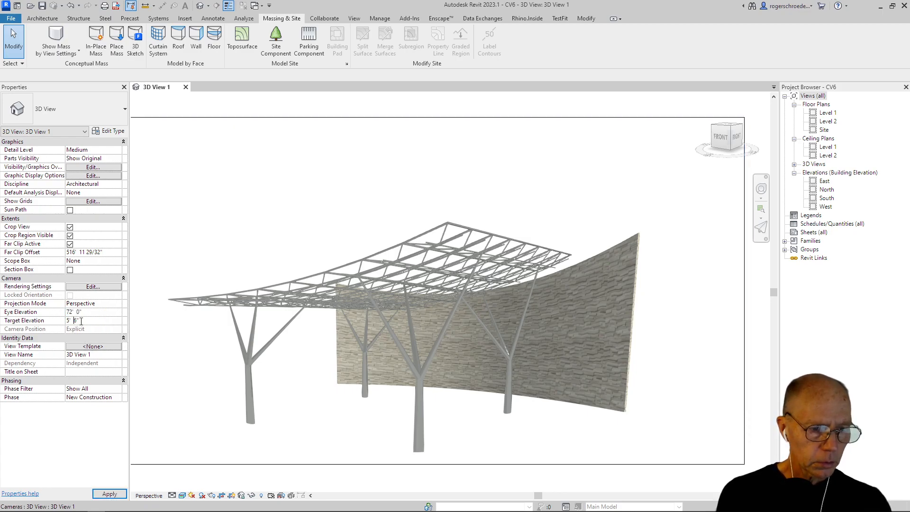
Step: Set the perspective camera's eye elevation and target elevation both to 6' 0" and apply the change
{"action": "left_click", "coordinate": [83, 311]}
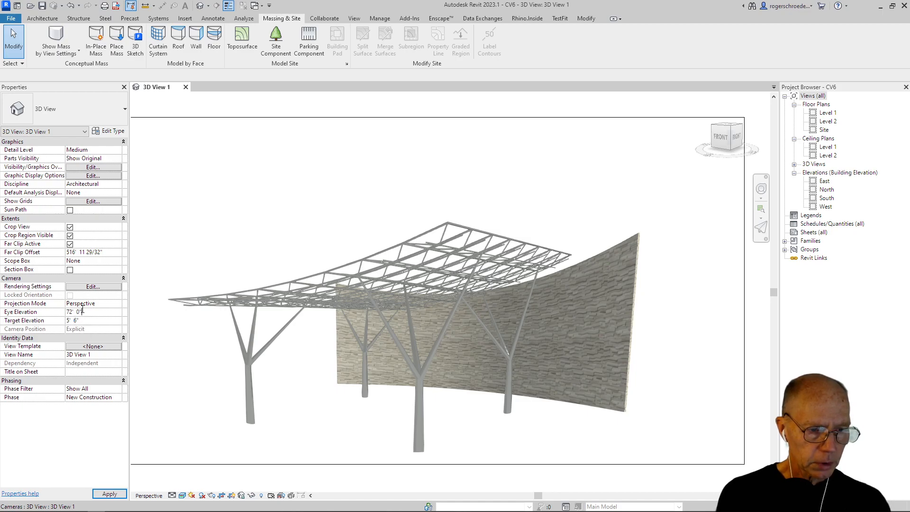
{"action": "left_click_drag", "start_coordinate": [79, 312], "coordinate": [58, 308]}
{"action": "type", "text": "6"}
{"action": "left_click", "coordinate": [77, 320]}
{"action": "left_click_drag", "start_coordinate": [76, 321], "coordinate": [53, 319]}
{"action": "type", "text": "72"}
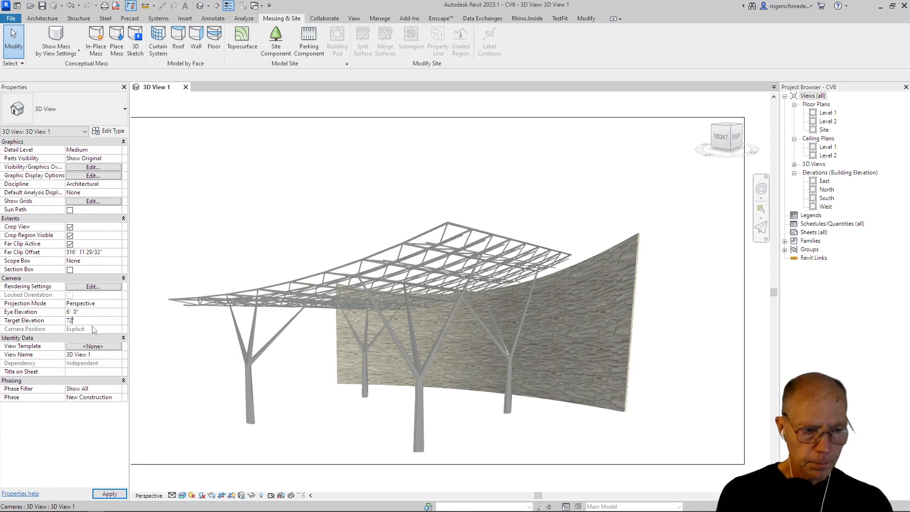
{"action": "left_click", "coordinate": [109, 494]}
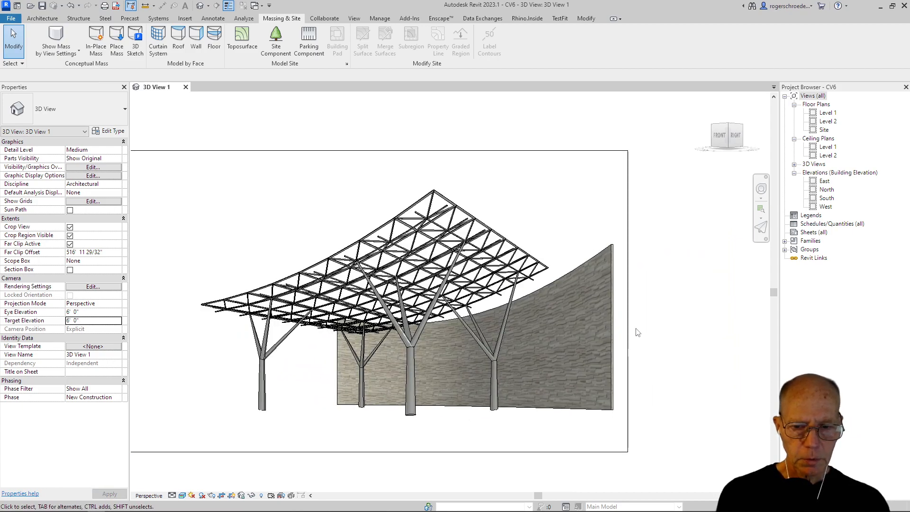
Step: Extend the camera view's crop region beyond the wall's free end and trim its opposite edge slightly inward
{"action": "left_click", "coordinate": [628, 327]}
{"action": "left_click_drag", "start_coordinate": [627, 301], "coordinate": [655, 300]}
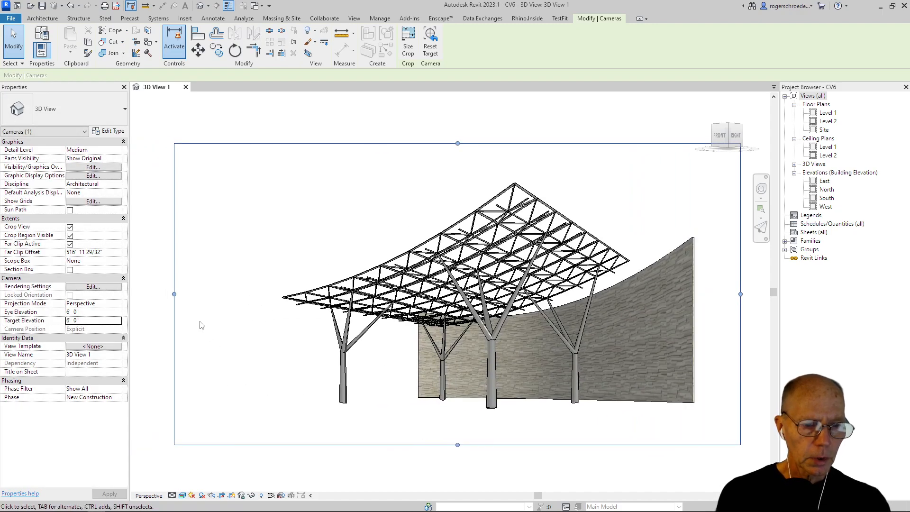
{"action": "left_click_drag", "start_coordinate": [174, 294], "coordinate": [185, 295]}
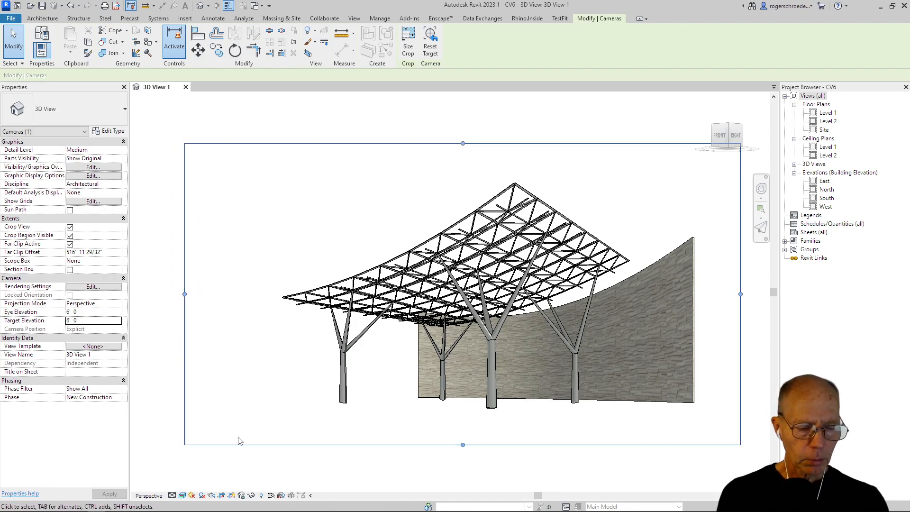
Step: Use the Realistic visual style for the camera view, with edges hidden and anti-aliased smooth lines enabled in the graphic display options
{"action": "left_click", "coordinate": [183, 496]}
{"action": "left_click", "coordinate": [195, 485]}
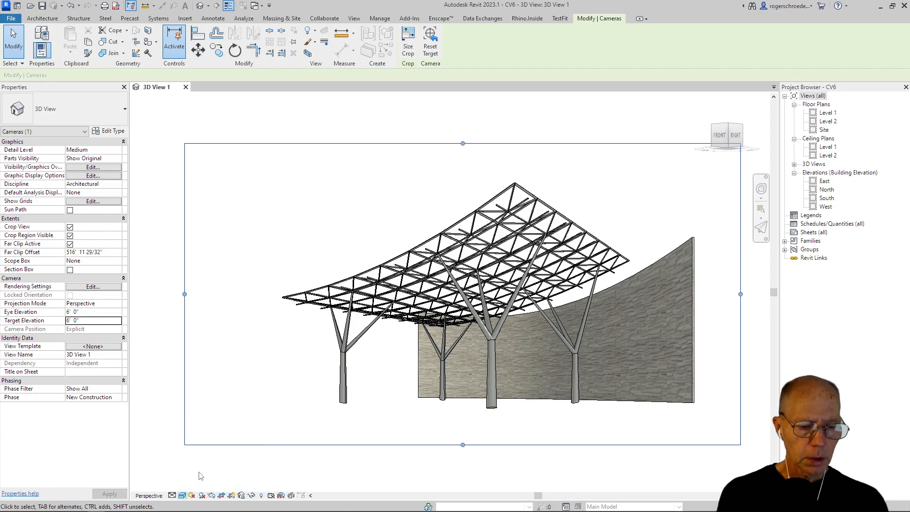
{"action": "left_click", "coordinate": [185, 495]}
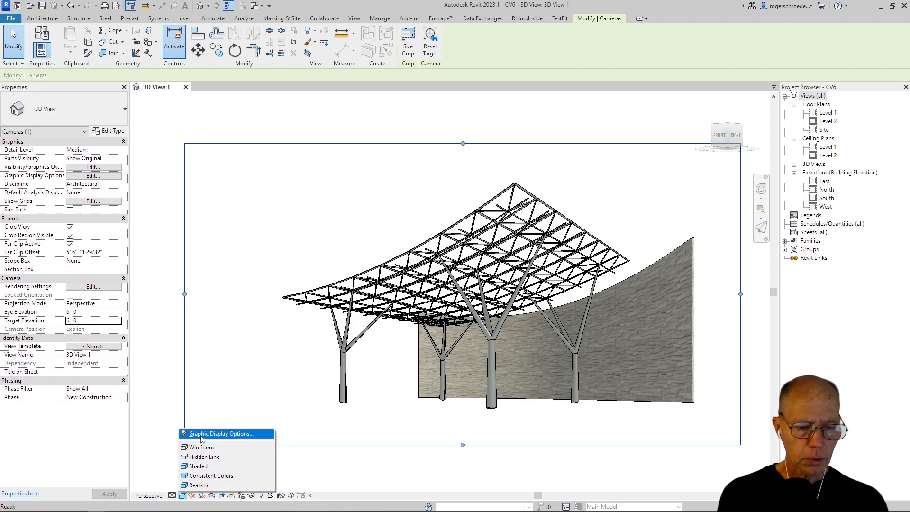
{"action": "left_click", "coordinate": [222, 433]}
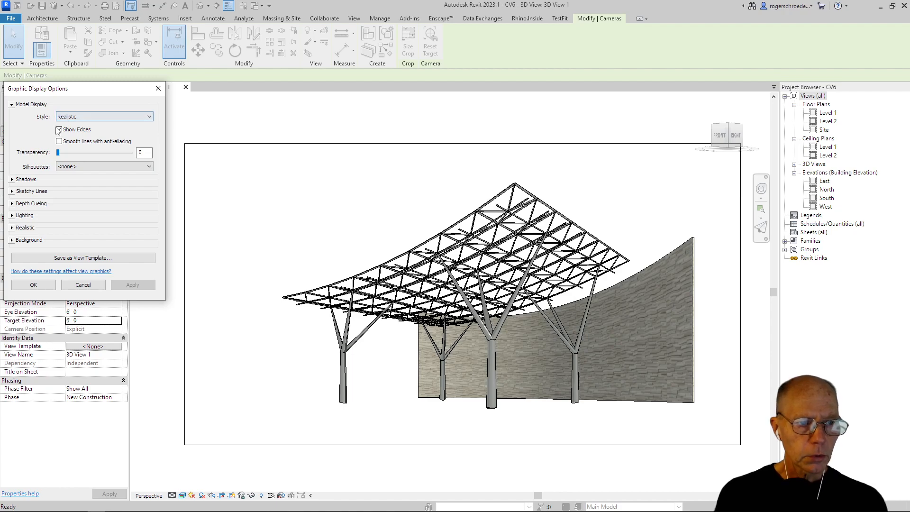
{"action": "left_click", "coordinate": [59, 129]}
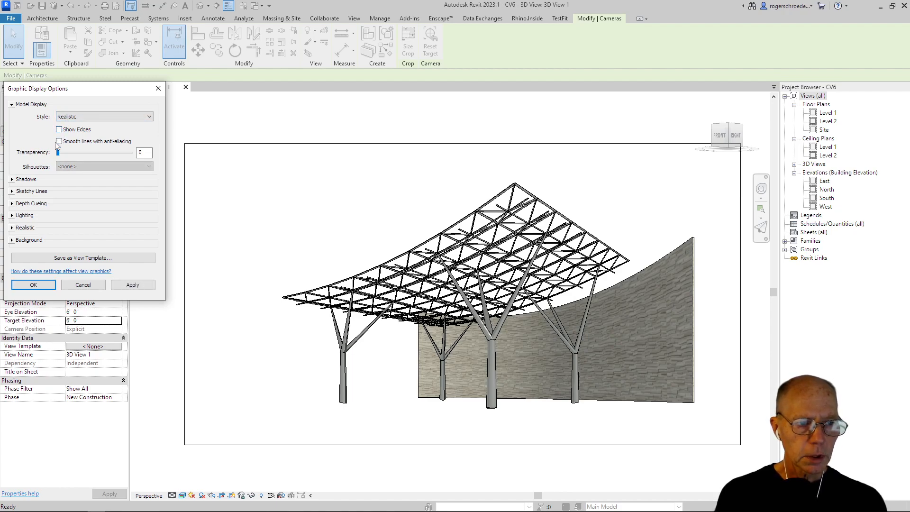
{"action": "left_click", "coordinate": [59, 142]}
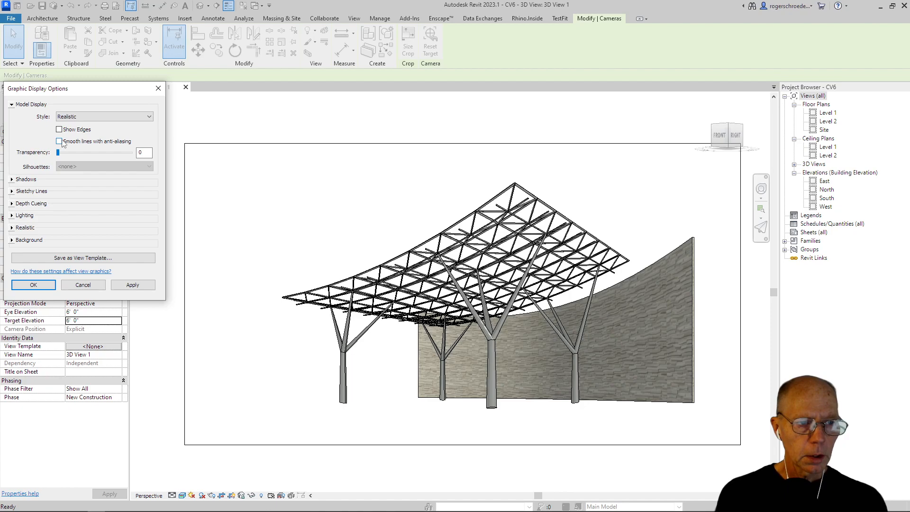
Step: Enable cast shadows and ambient shadows in the view's graphic display options
{"action": "left_click", "coordinate": [12, 179]}
{"action": "left_click", "coordinate": [59, 186]}
{"action": "left_click", "coordinate": [59, 197]}
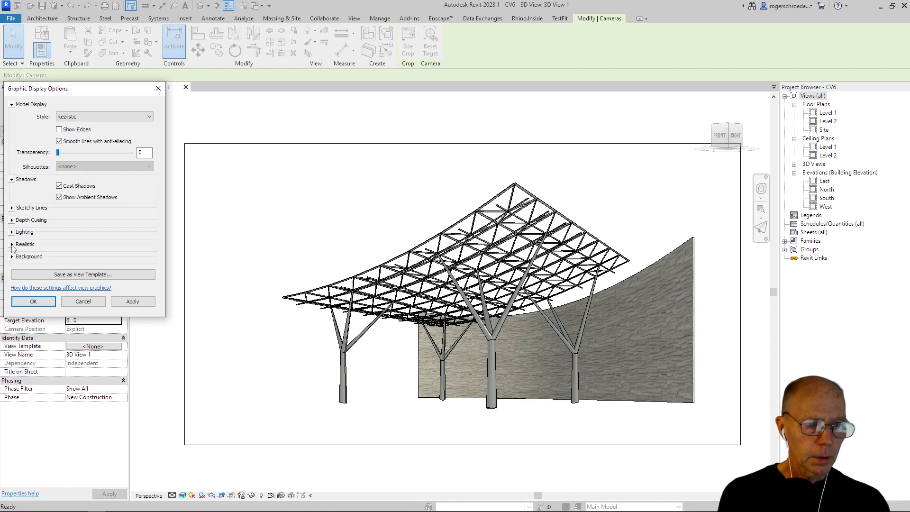
Step: Set the view background to Sky and apply the graphic display options
{"action": "left_click", "coordinate": [12, 257]}
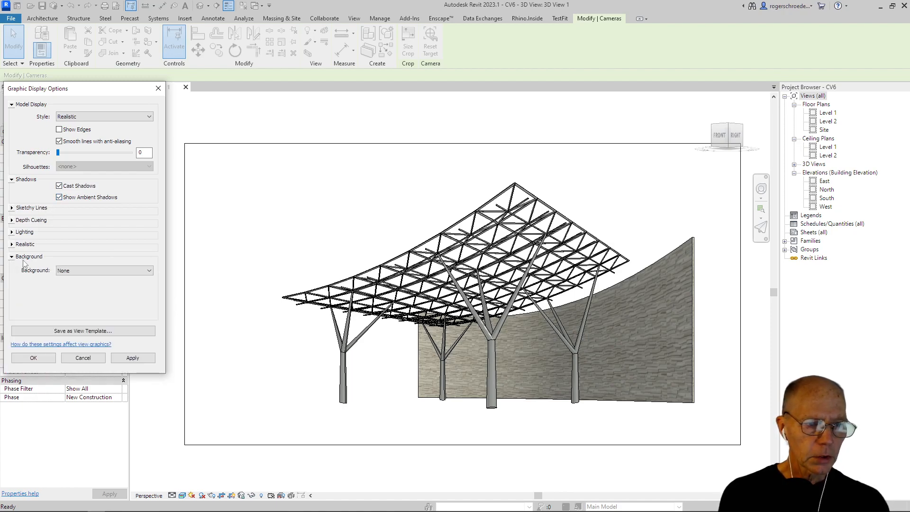
{"action": "left_click", "coordinate": [64, 272]}
{"action": "left_click", "coordinate": [67, 286]}
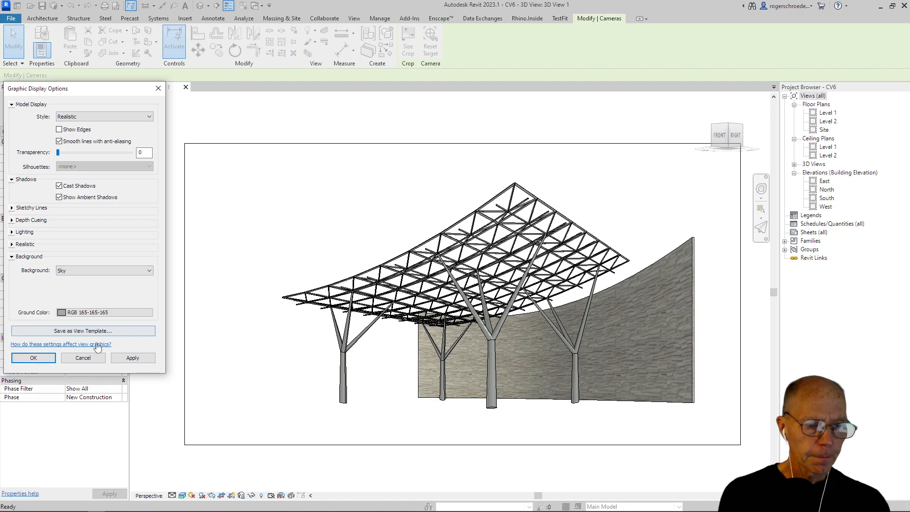
{"action": "left_click", "coordinate": [121, 359]}
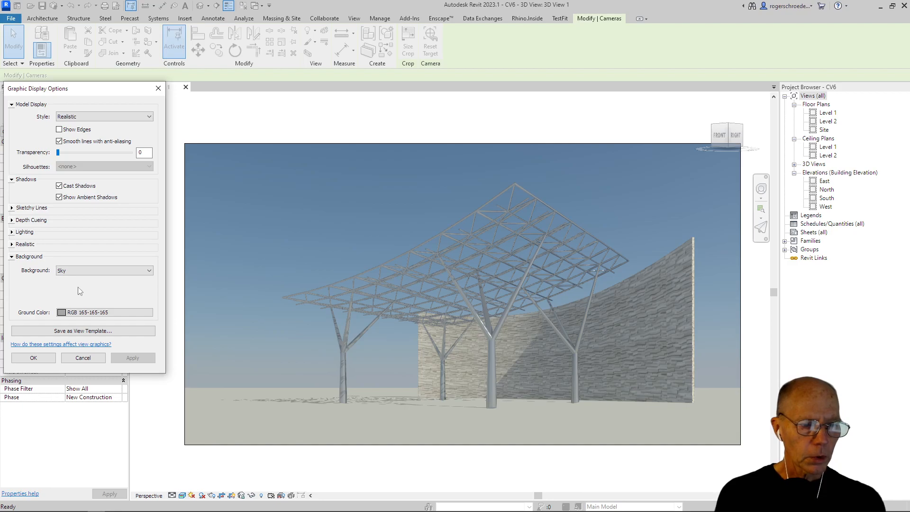
Step: Set the view lighting's ambient light to 49 and shadow intensity to 20
{"action": "left_click", "coordinate": [12, 233]}
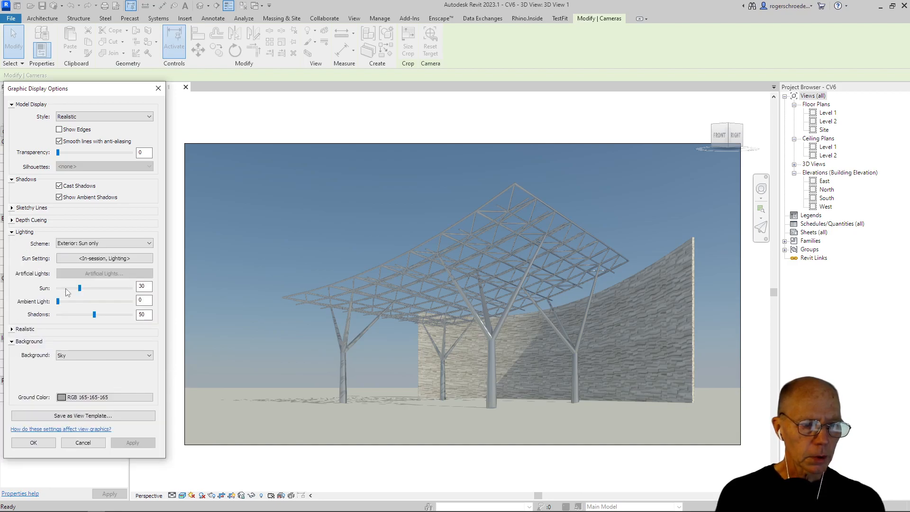
{"action": "left_click_drag", "start_coordinate": [58, 302], "coordinate": [84, 302]}
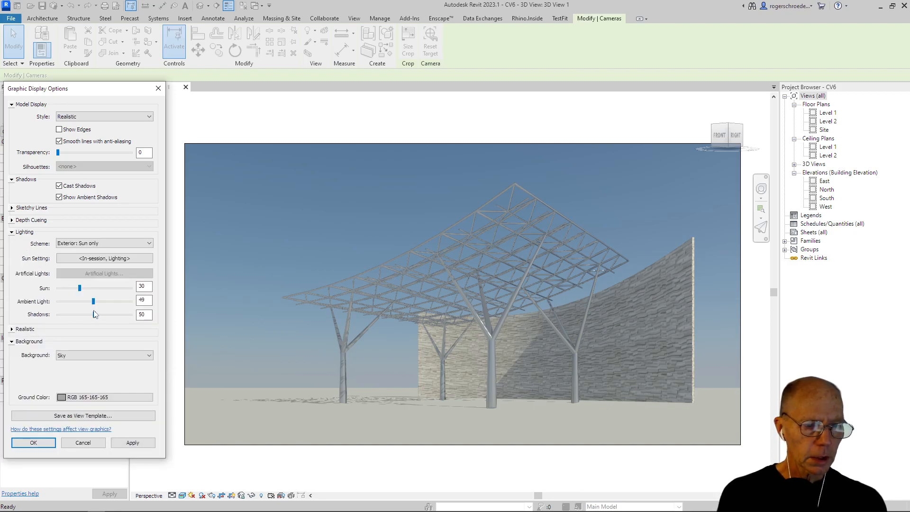
{"action": "left_click", "coordinate": [122, 443]}
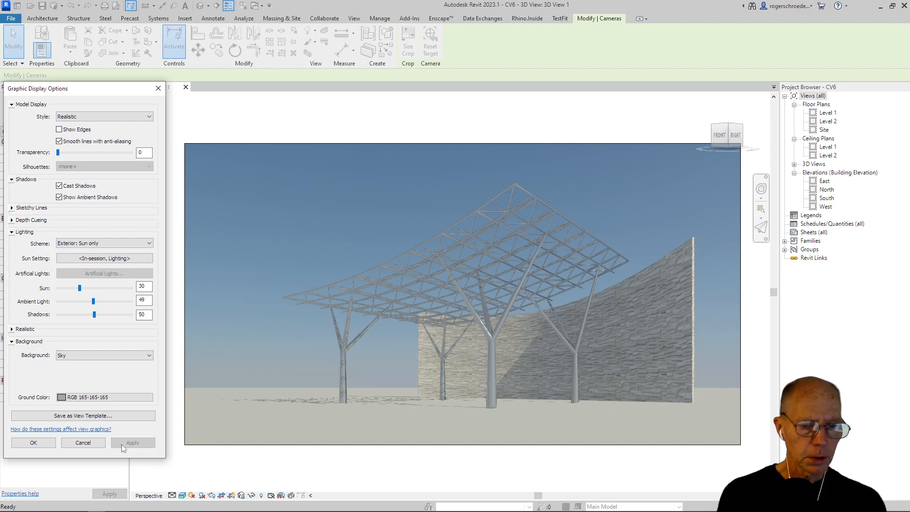
{"action": "left_click_drag", "start_coordinate": [95, 315], "coordinate": [64, 316]}
{"action": "left_click", "coordinate": [118, 443]}
{"action": "left_click_drag", "start_coordinate": [63, 315], "coordinate": [73, 314]}
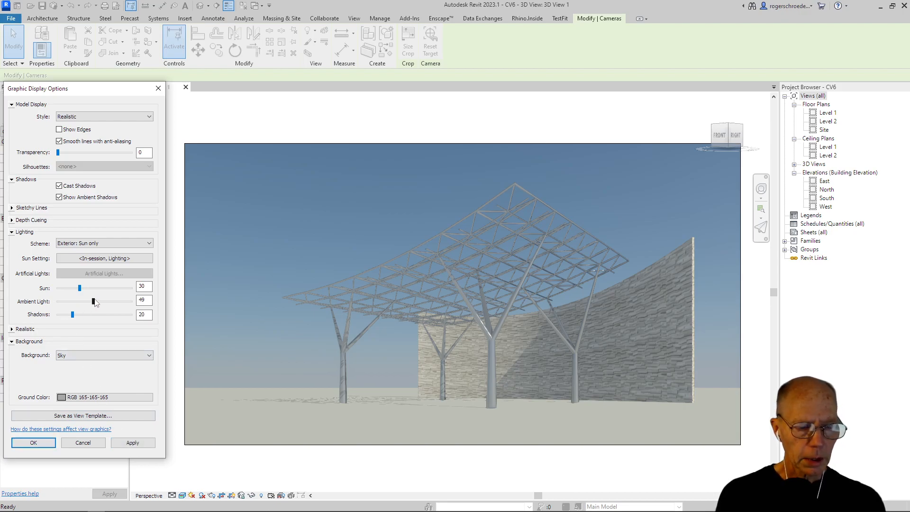
Step: Set the sun intensity to 77 and ambient light to 51, apply the lighting, and close the graphic display options
{"action": "left_click_drag", "start_coordinate": [80, 289], "coordinate": [114, 289]}
{"action": "left_click", "coordinate": [133, 446]}
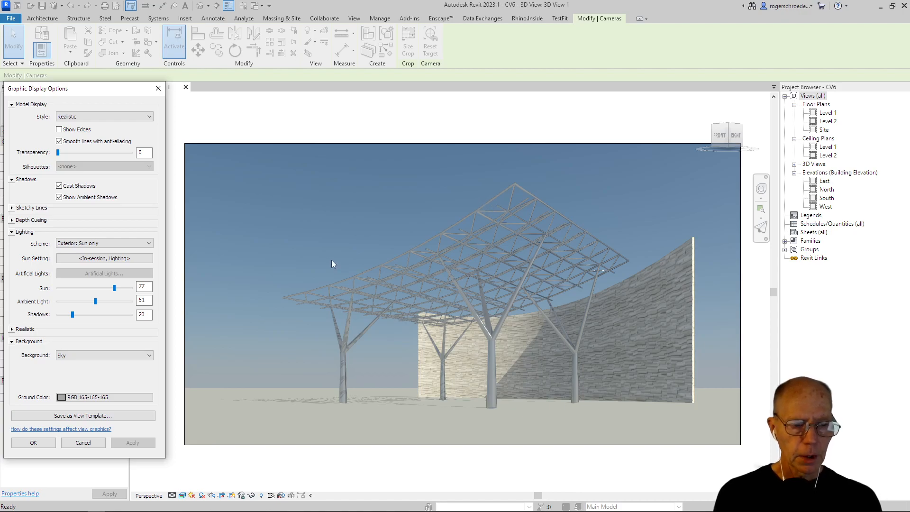
{"action": "left_click", "coordinate": [158, 89]}
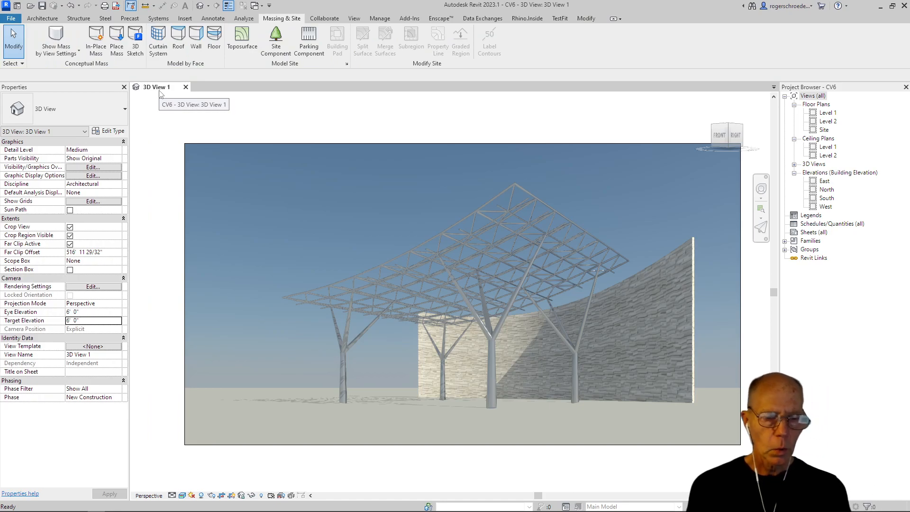